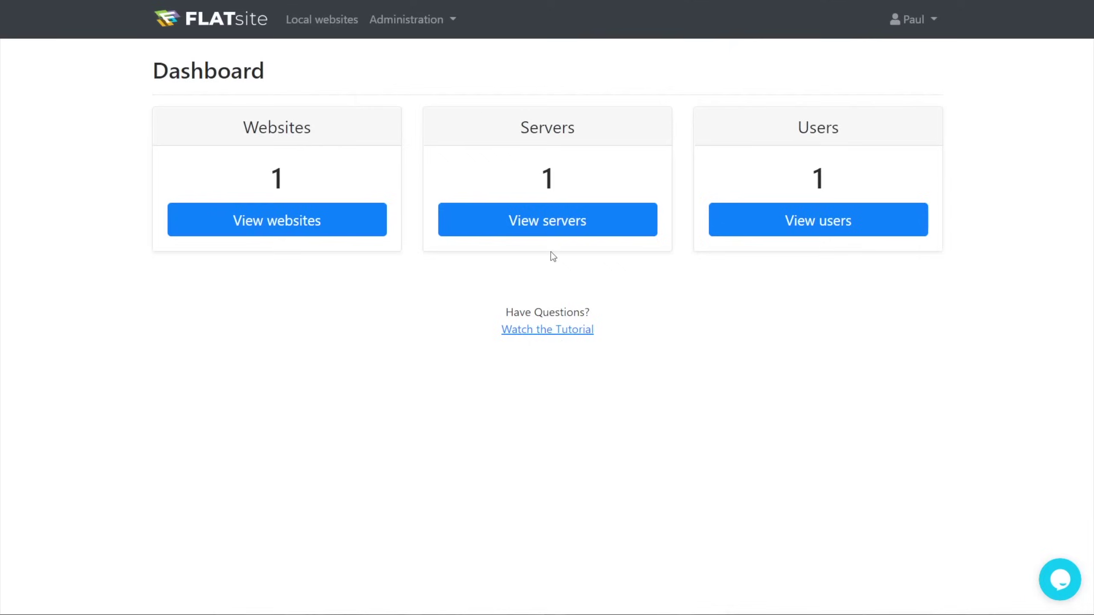
Add a server named My Server with hostname myserver.com and path /public_html/myserver
left_click(550, 227)
left_click(978, 35)
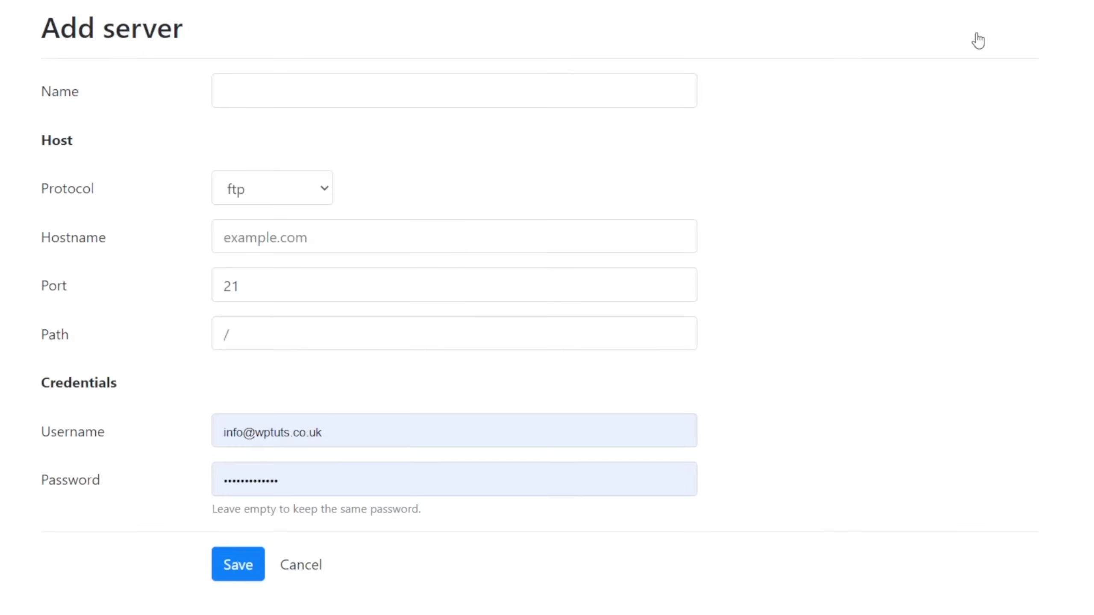
left_click(380, 94)
type("My Server")
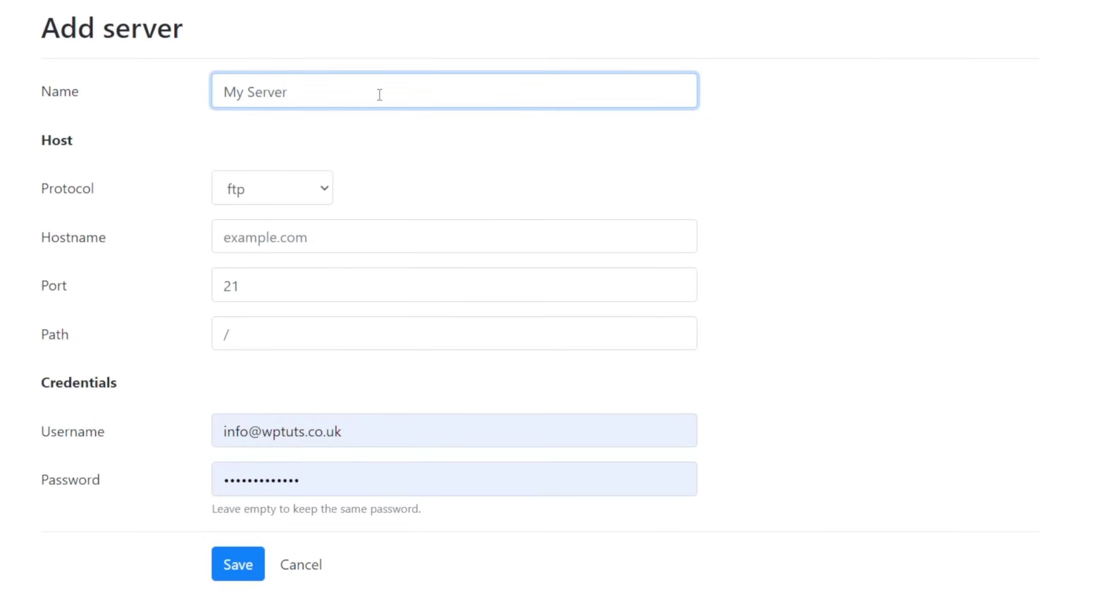
left_click(289, 236)
type("myserver.com")
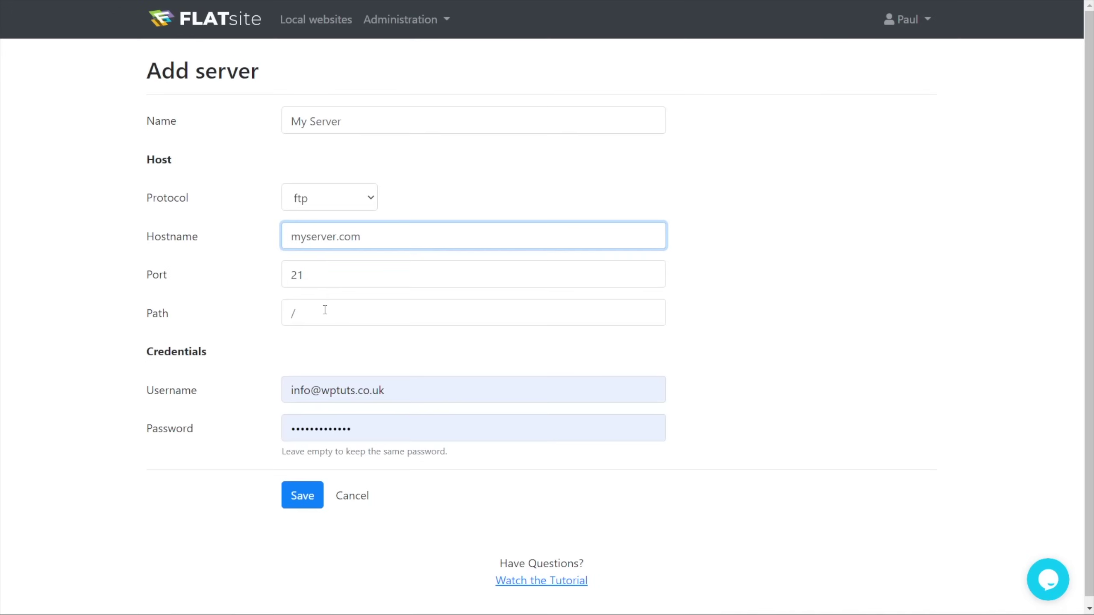
left_click(325, 310)
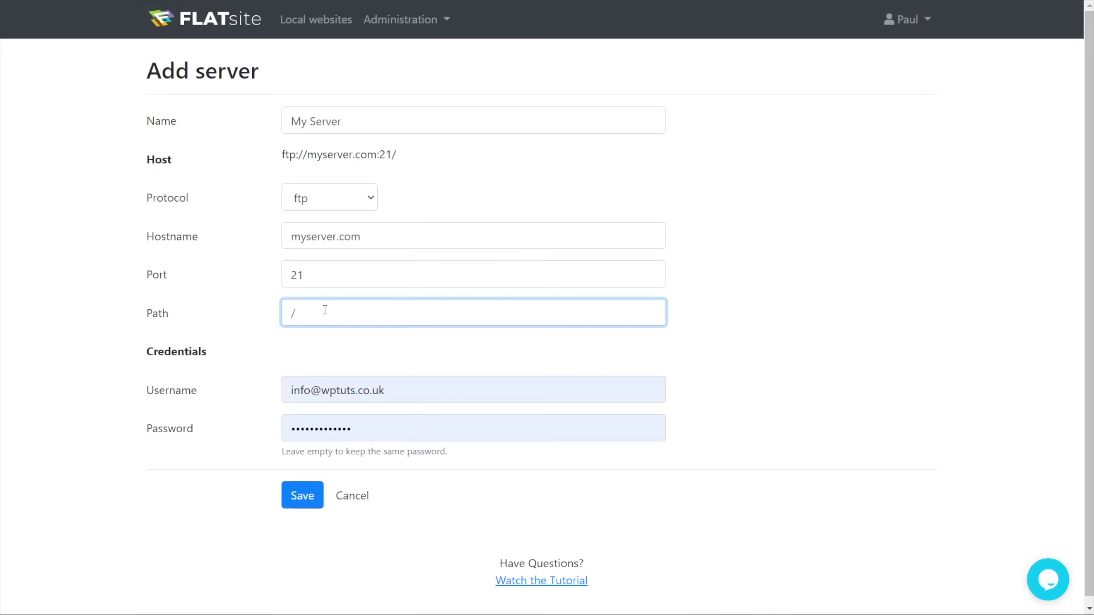
type("/public_html/myserver/")
key("Tab")
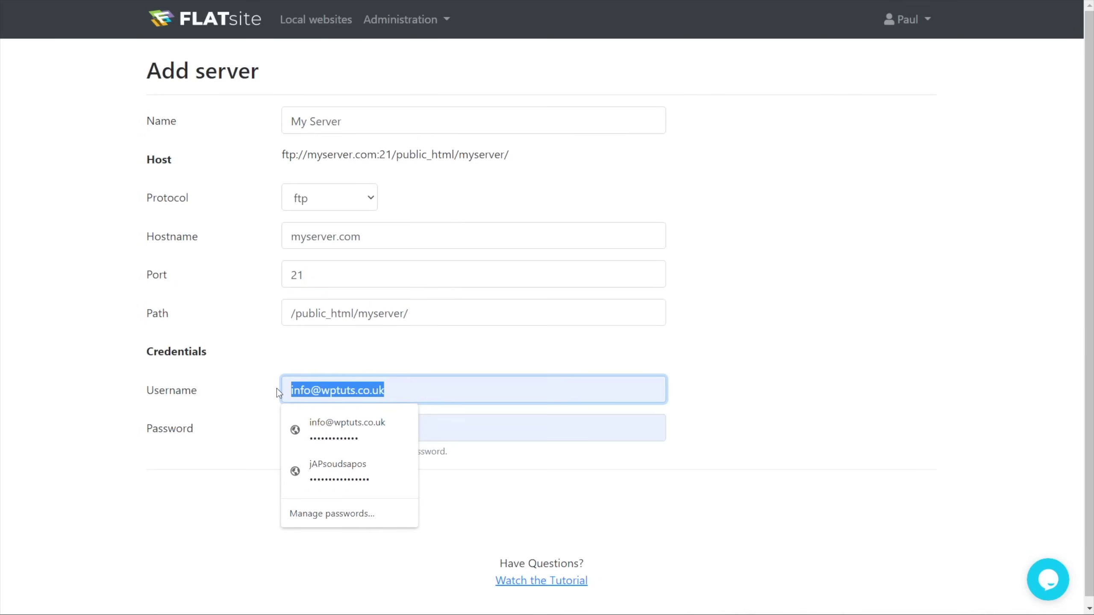
type("myserv")
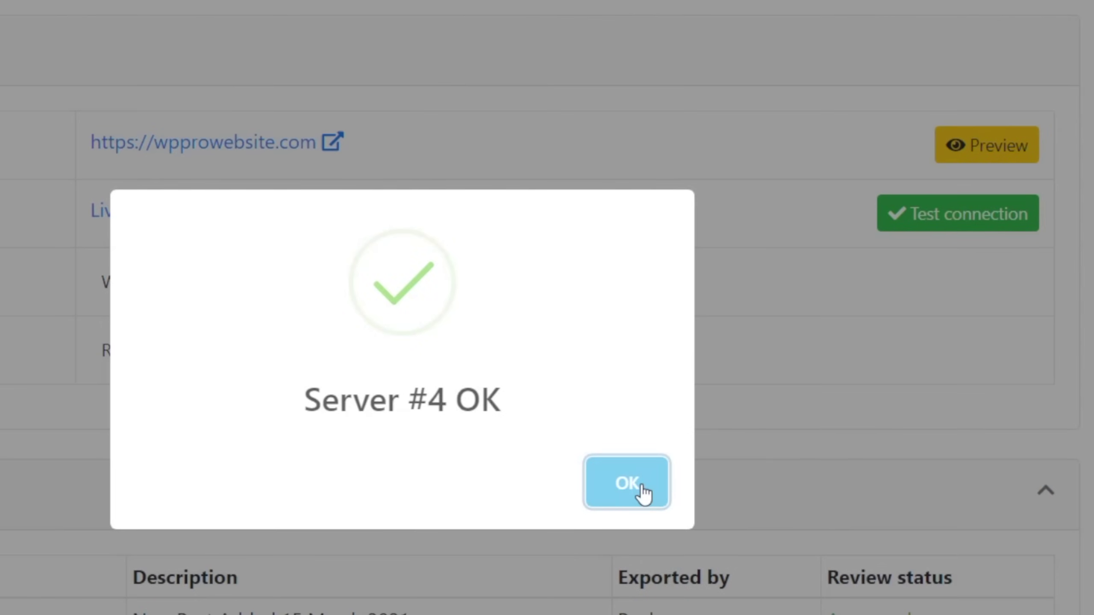
Dismiss the Server OK confirmation message
left_click(644, 494)
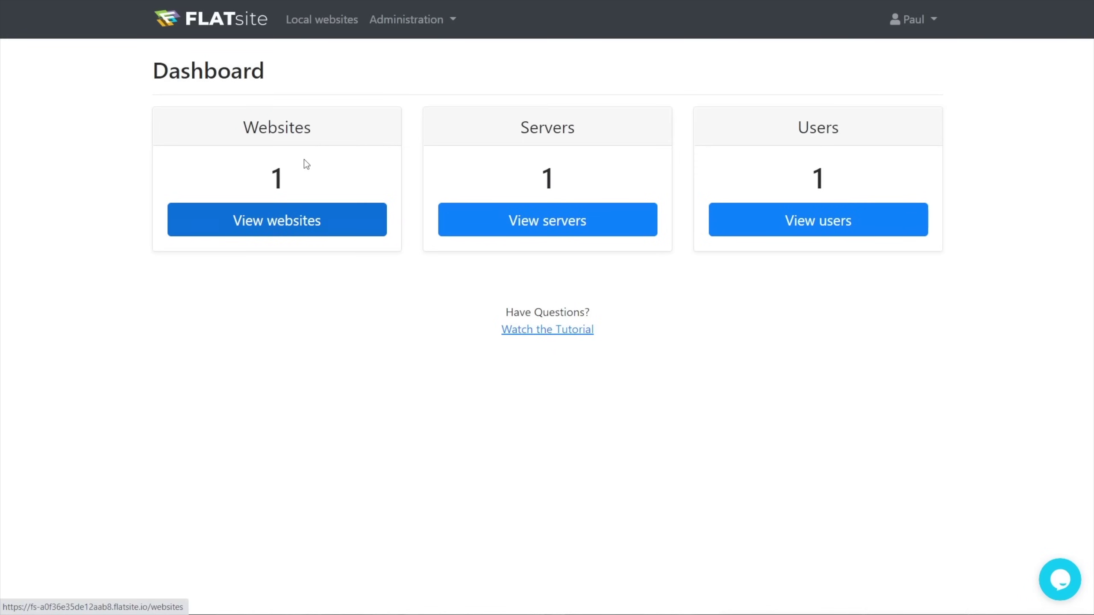
Show the local websites list and start creating a new website
left_click(277, 221)
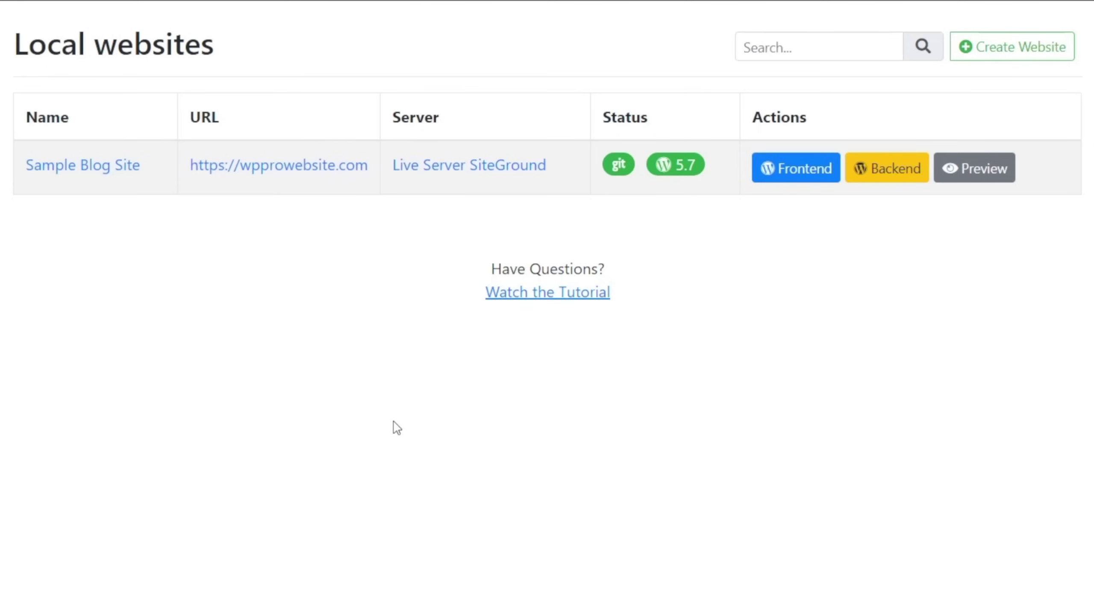
left_click(1009, 53)
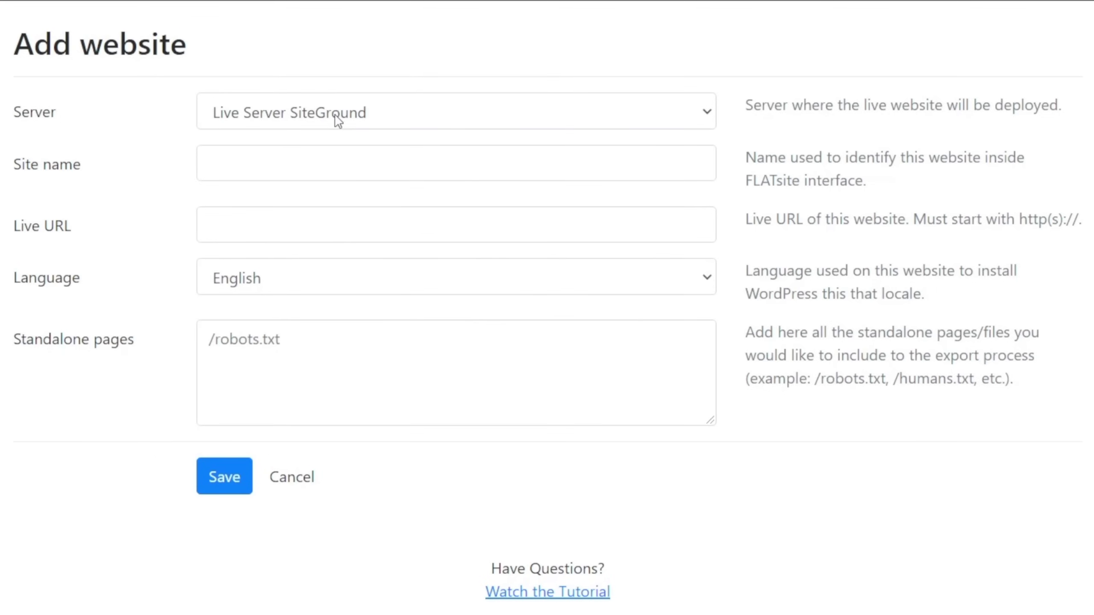
left_click(291, 162)
type("De")
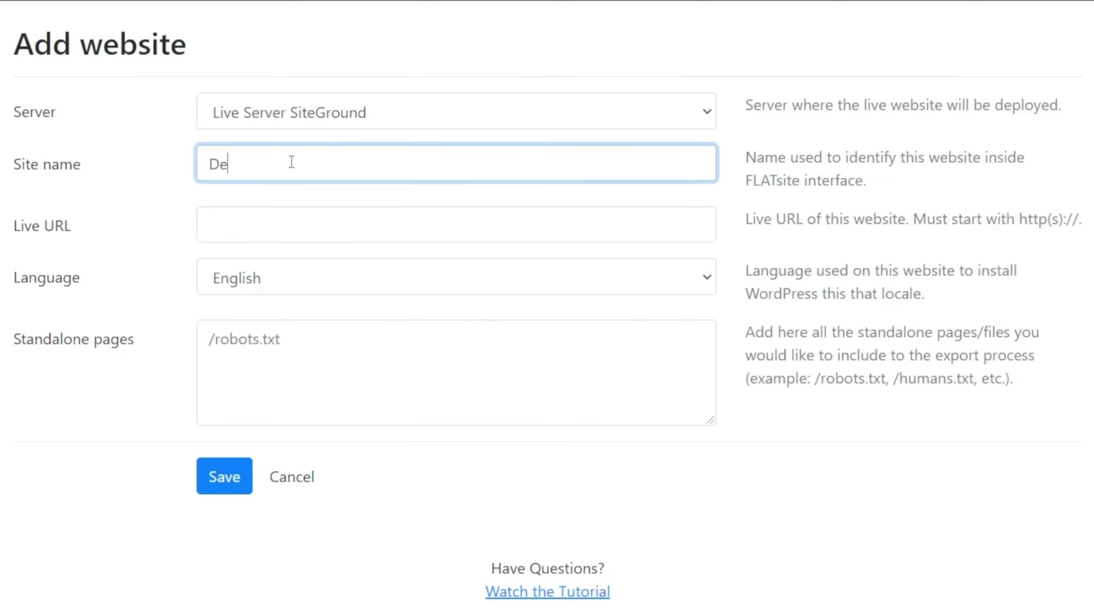
type("mo Website")
left_click(285, 231)
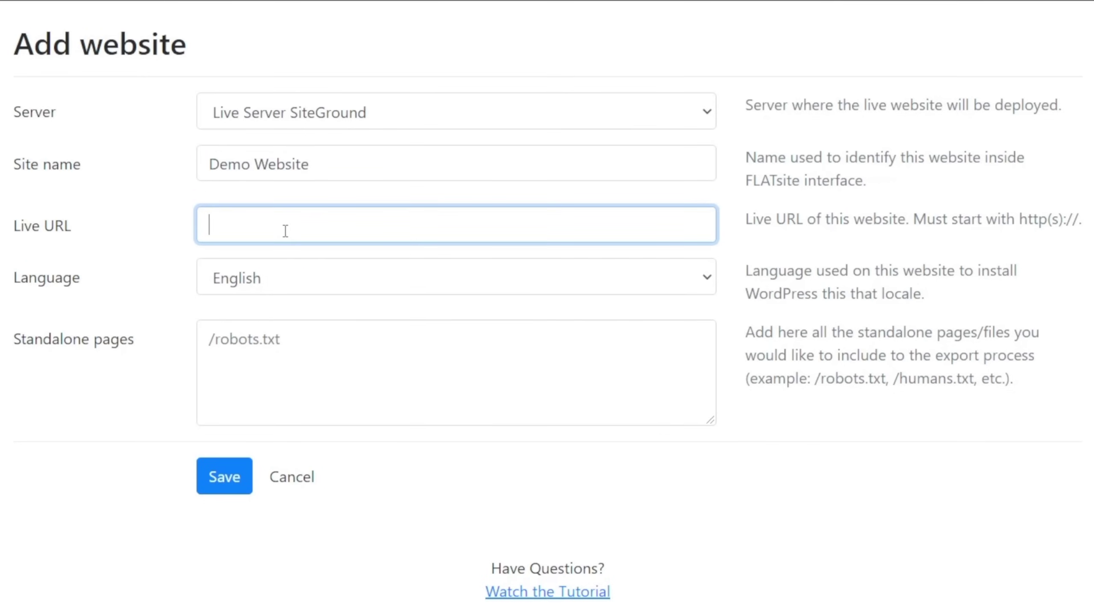
type("https://demo.wpprowebsite.com")
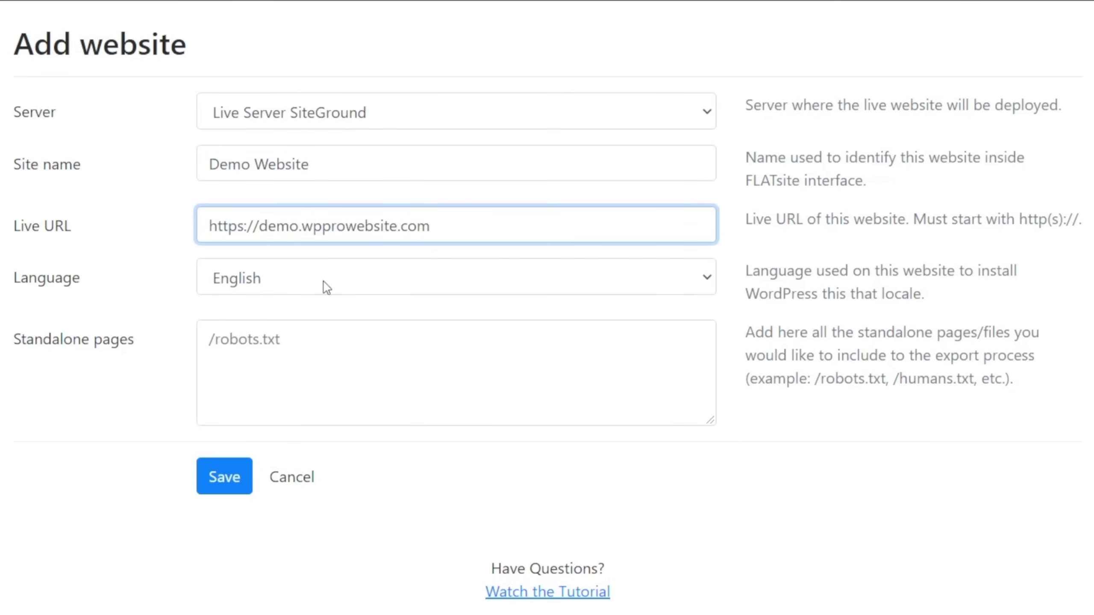
left_click(326, 288)
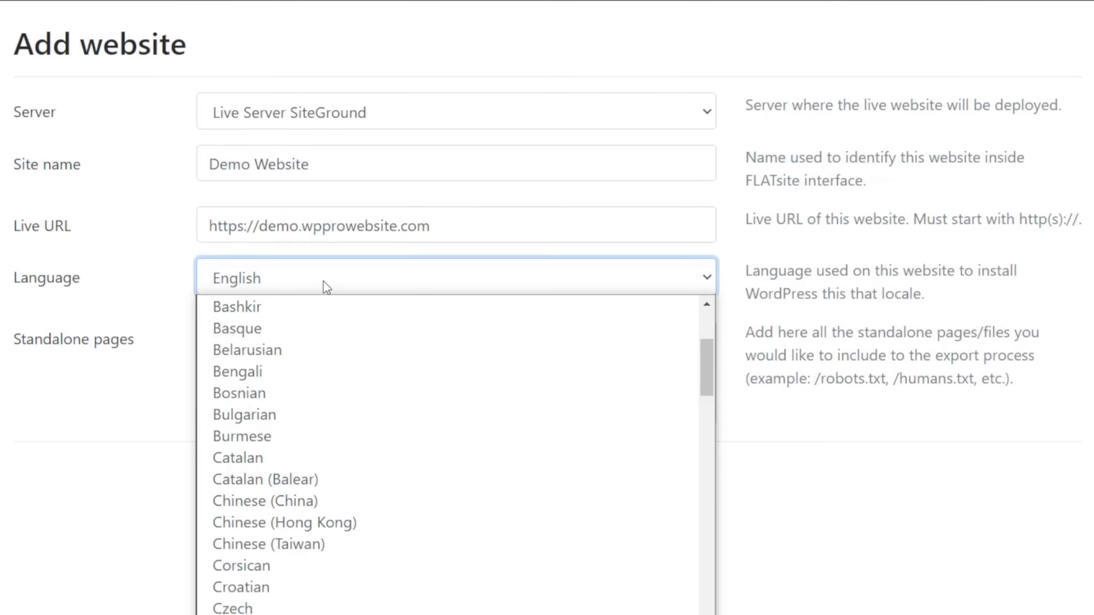
left_click_drag(705, 346, 794, 476)
left_click(741, 492)
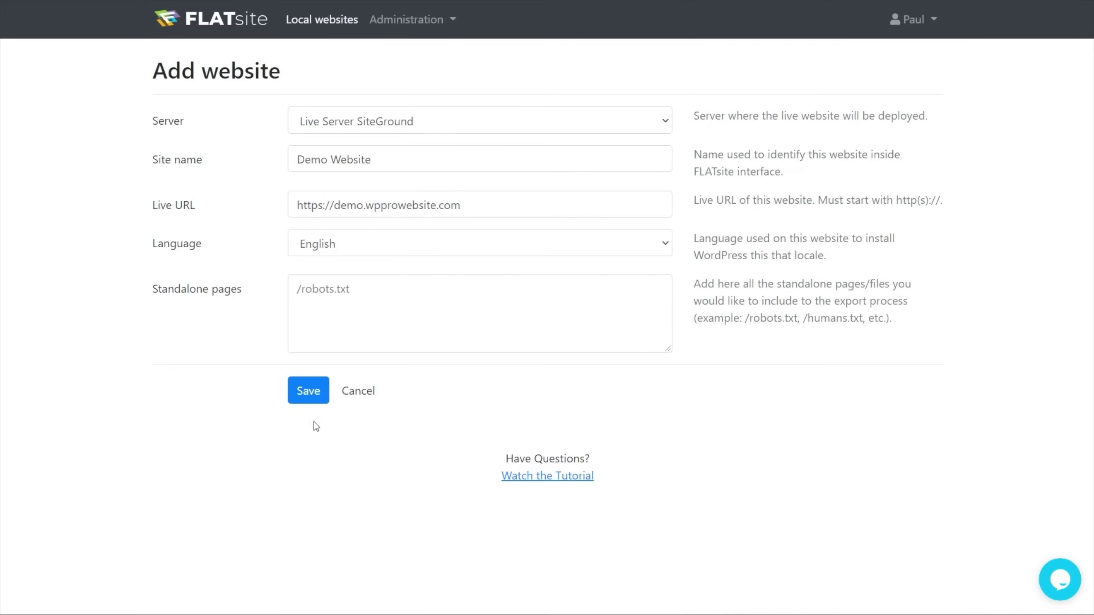
Save Demo Website and confirm its server connection tests OK
left_click(308, 391)
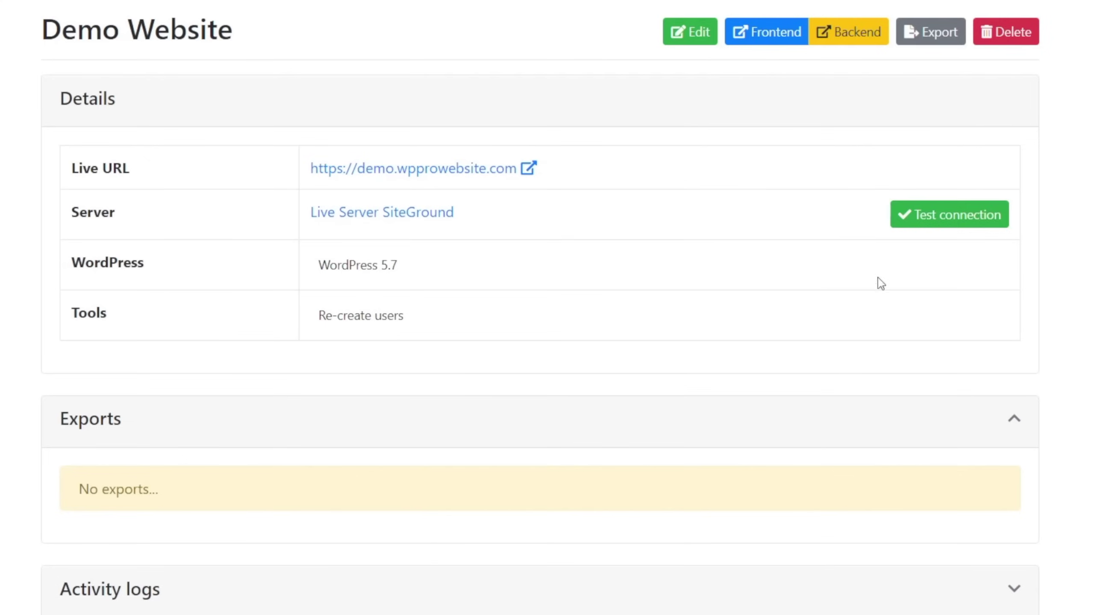
left_click(949, 226)
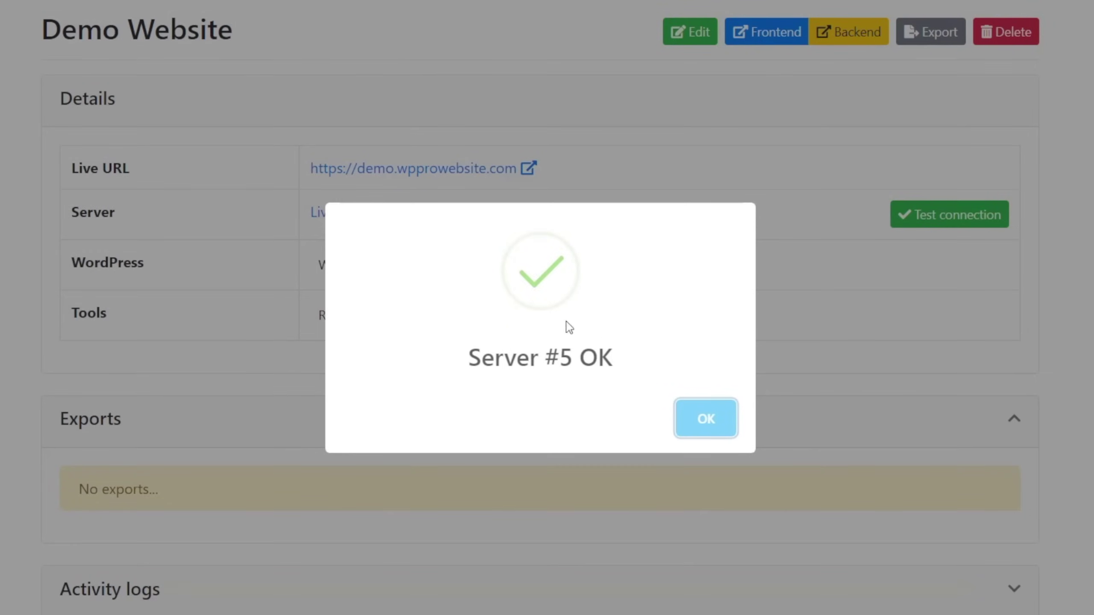
left_click(705, 418)
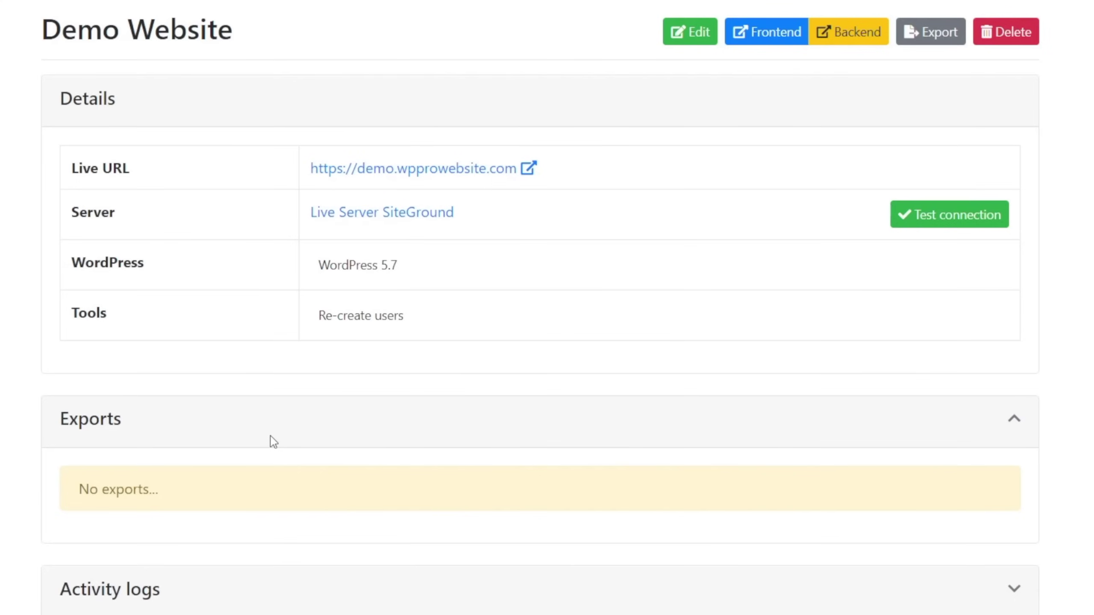
Expand and review the website's activity log showing the installation
scroll(272, 442, "down", 1)
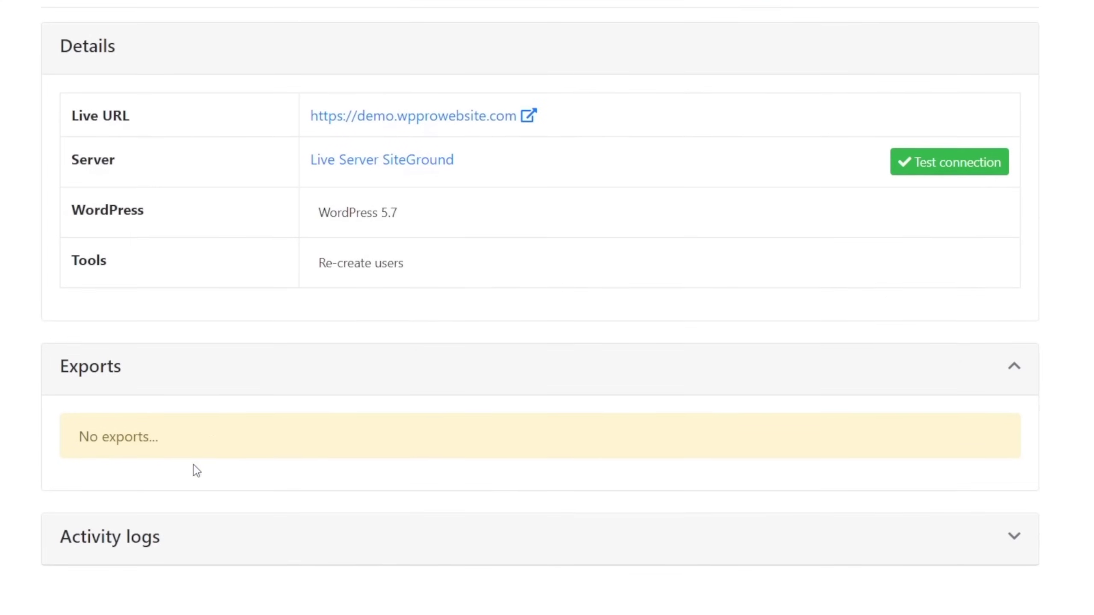
left_click(1014, 537)
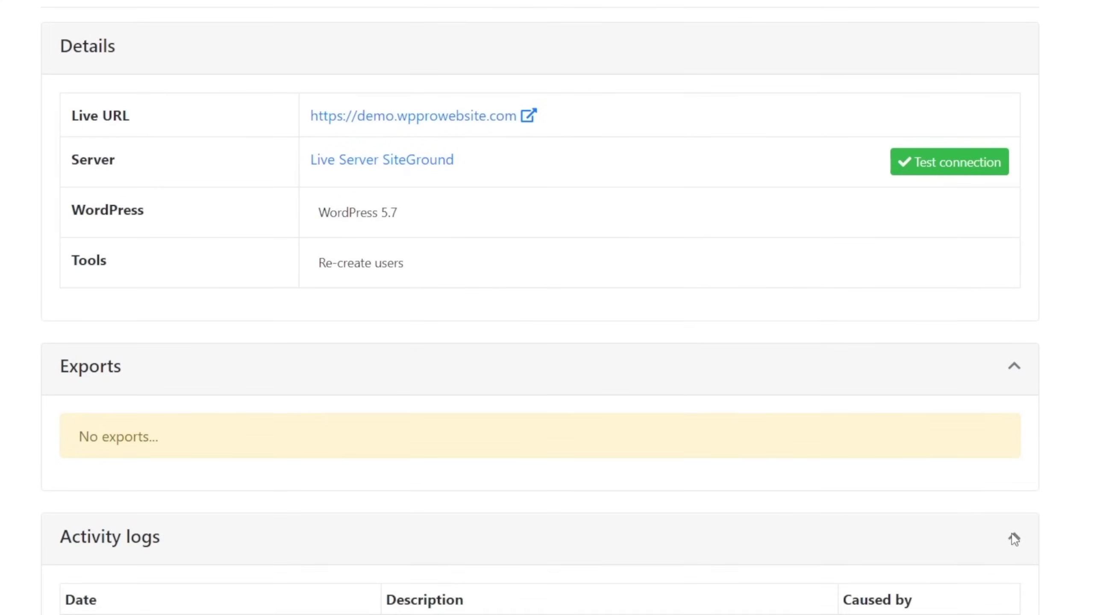
scroll(200, 534, "down", 5)
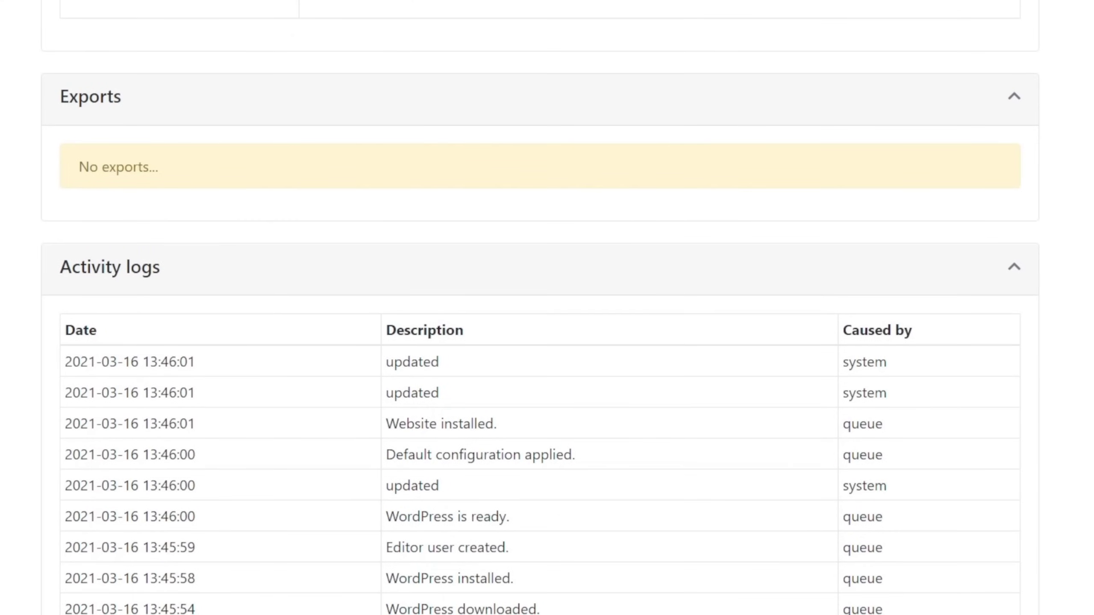
scroll(496, 139, "up", 6)
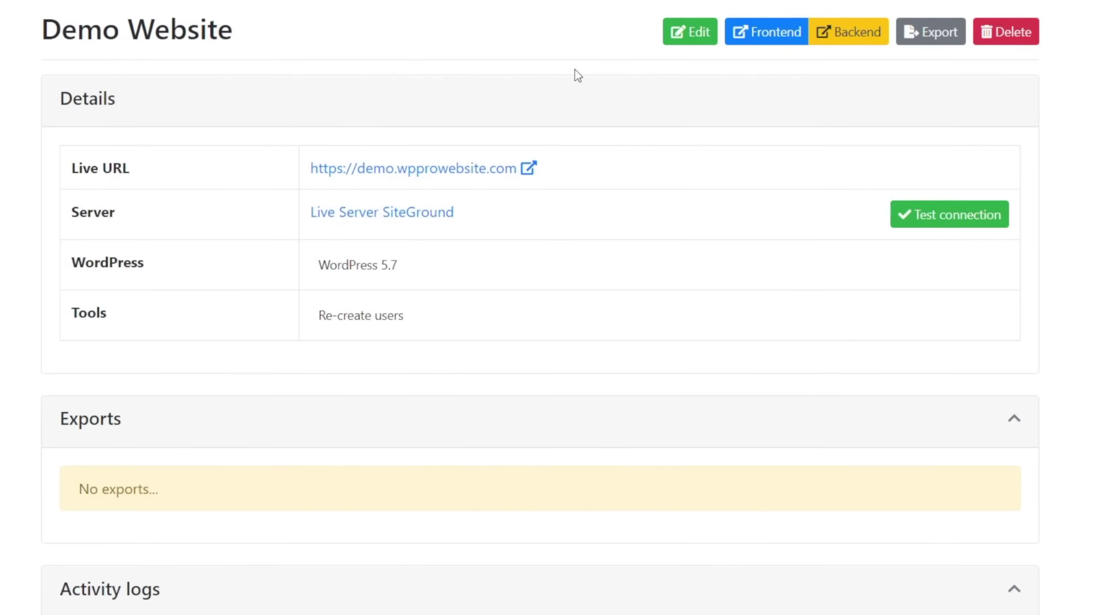
left_click(689, 35)
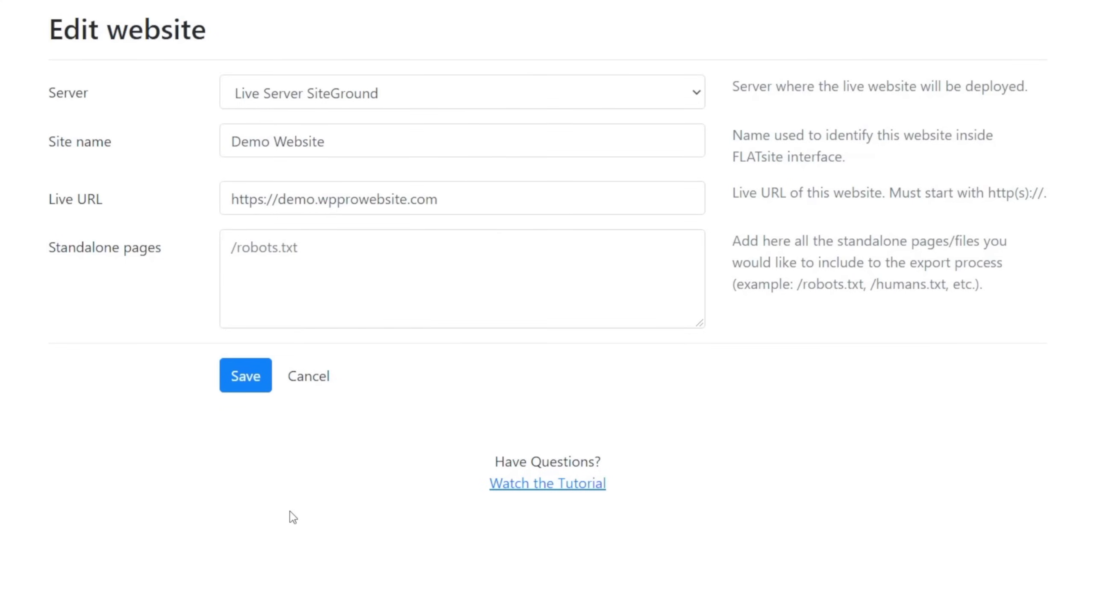
key("Return")
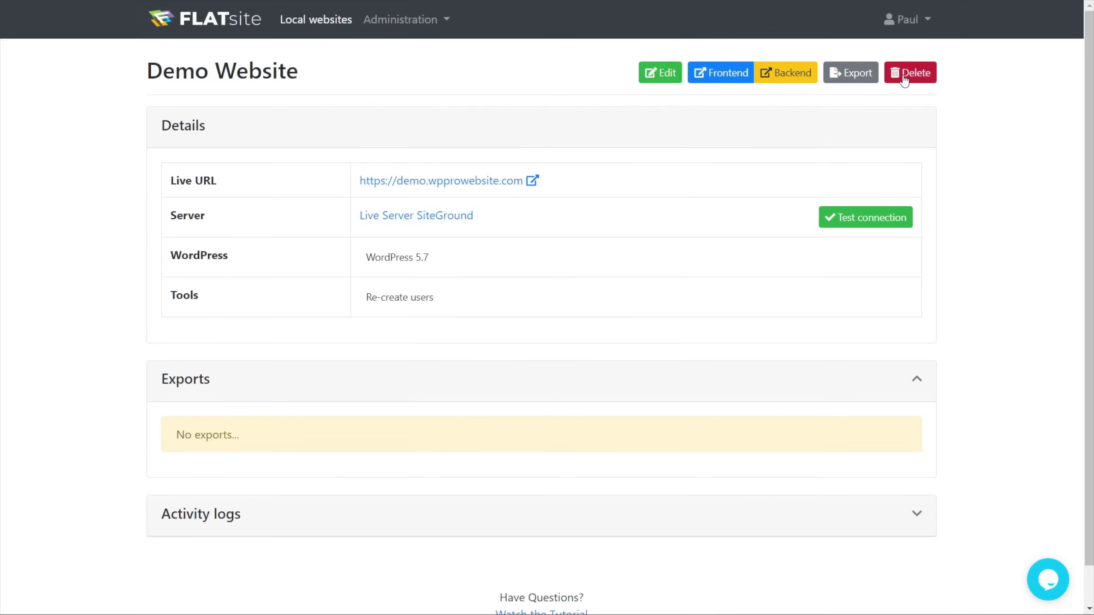
Return to the local websites list and view the websites
left_click(315, 27)
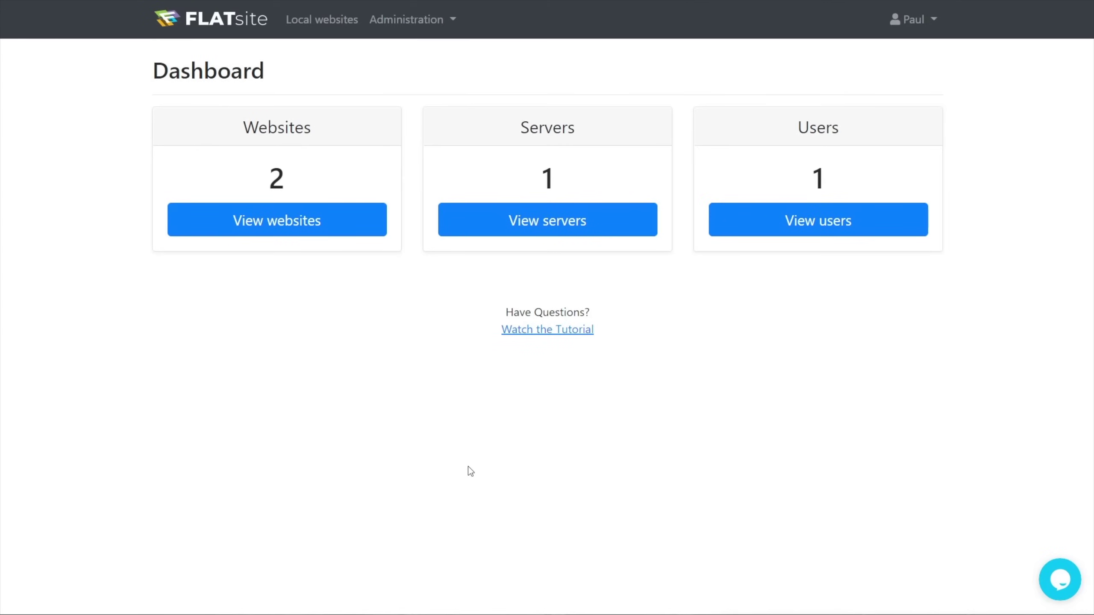
left_click(268, 230)
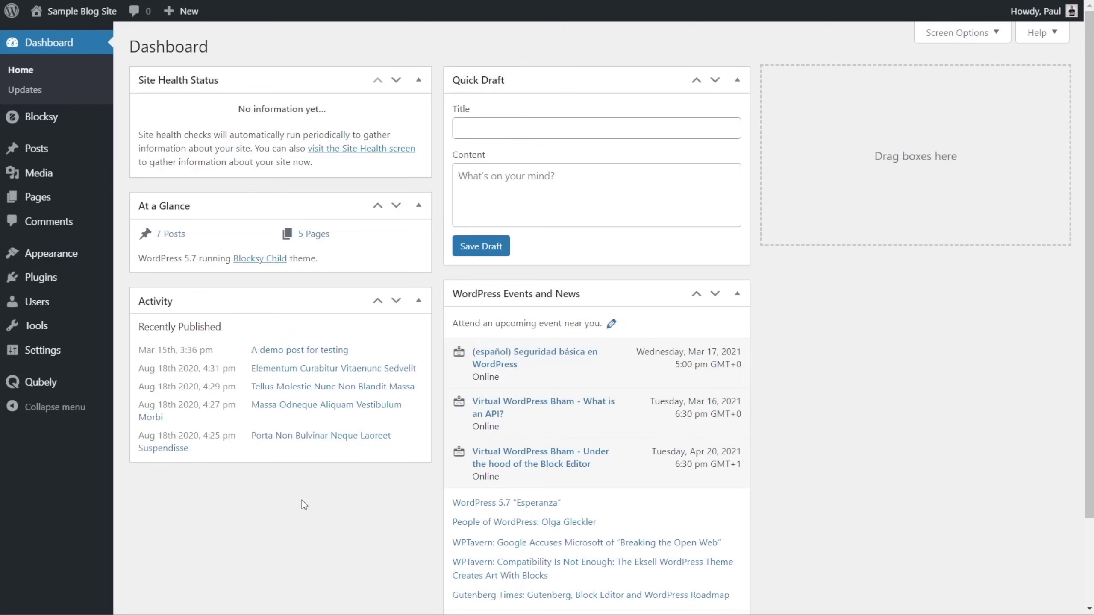
Start a new post from the Posts menu of the Sample Blog Site admin
mouse_move(55, 154)
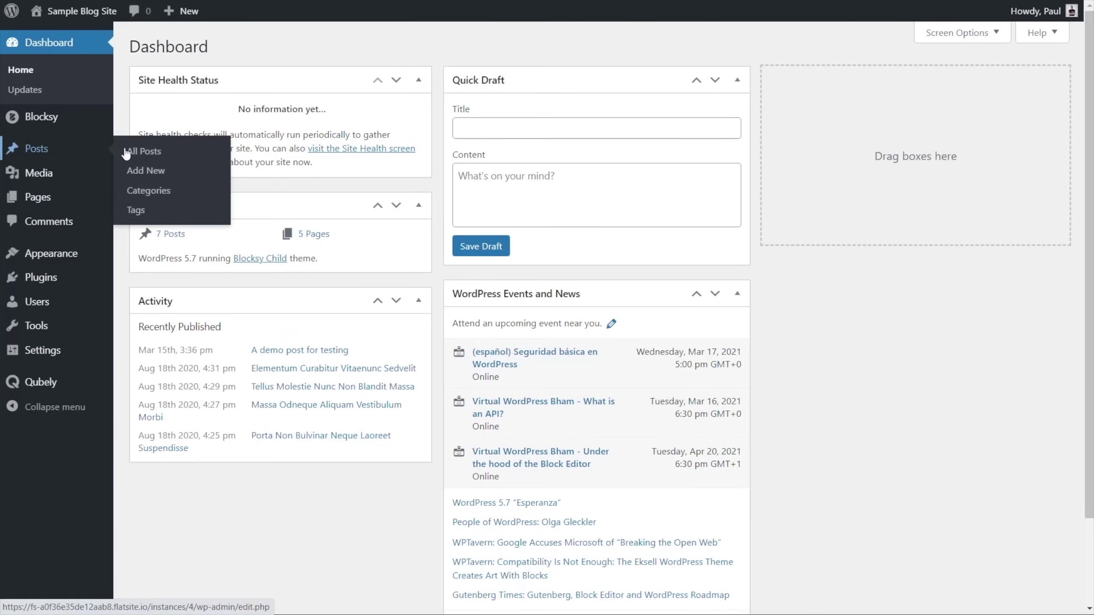
left_click(150, 170)
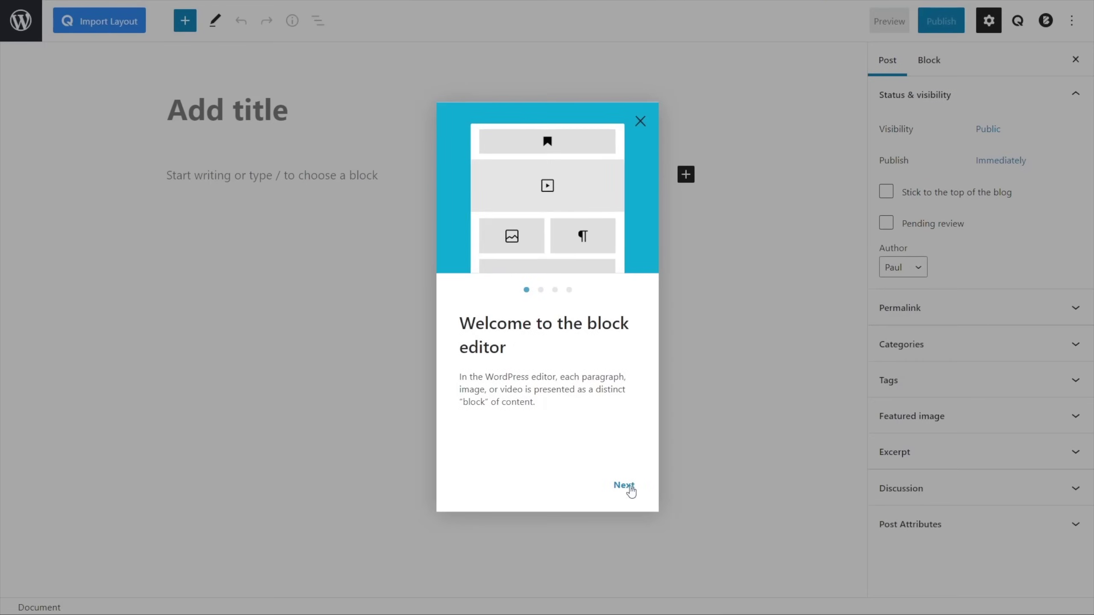
Step through and close the block editor's welcome guide
left_click(623, 486)
left_click(624, 486)
left_click(623, 485)
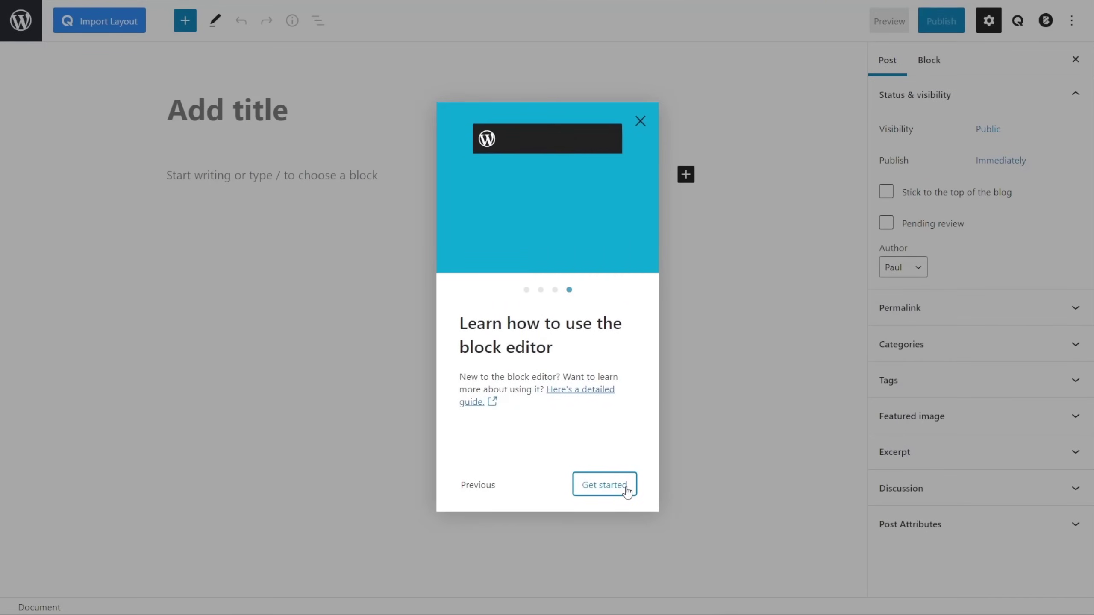
left_click(625, 487)
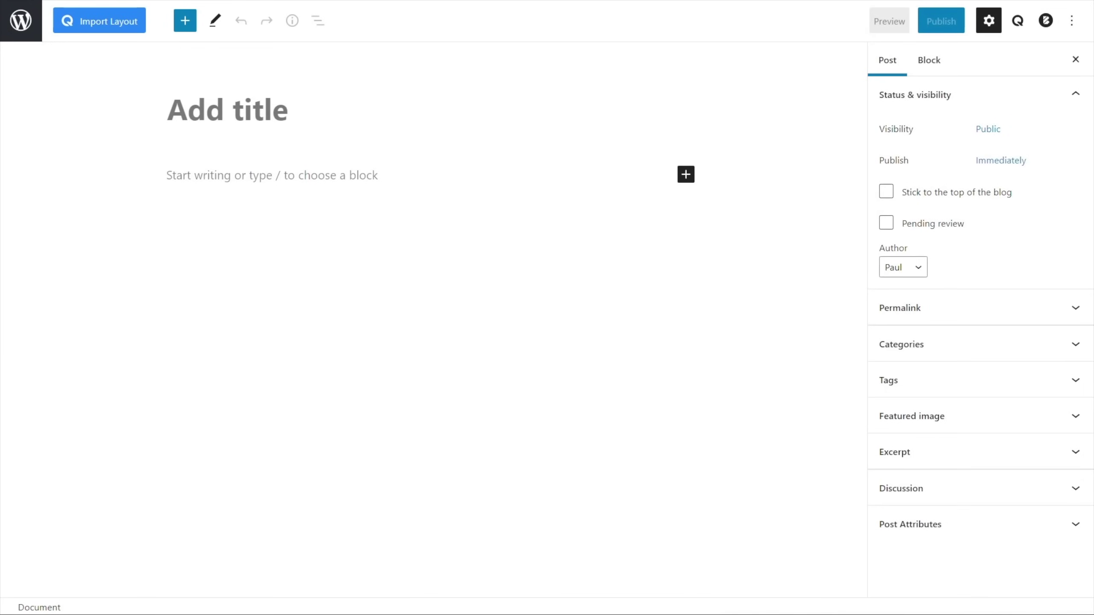
Title the post FLATsite Test Post and paste sample lorem ipsum body paragraphs
type("FLATsite Test Post")
left_click(270, 173)
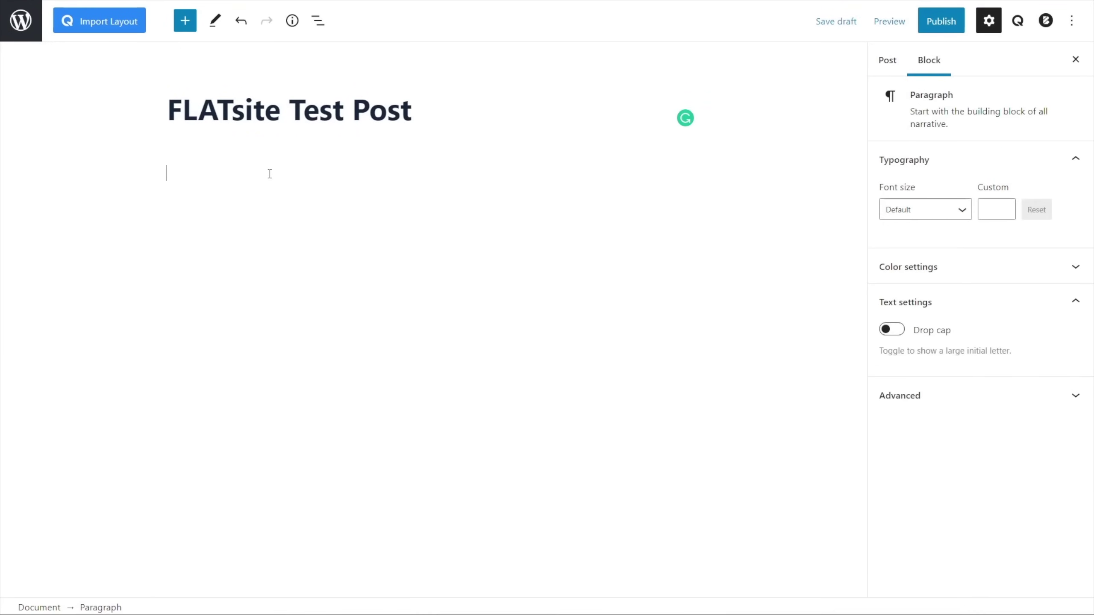
key("ctrl+v")
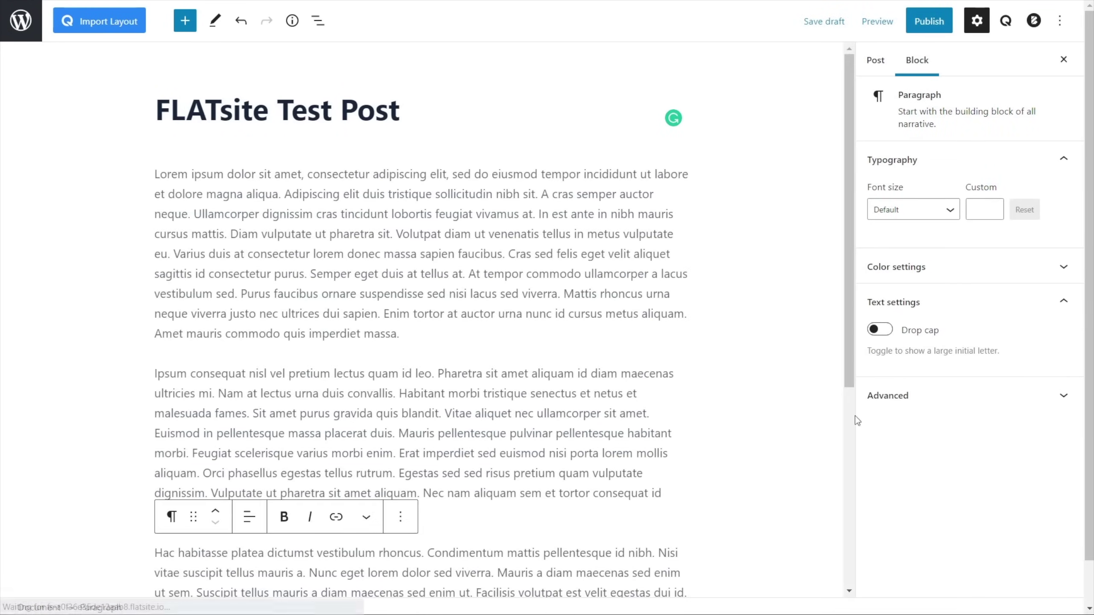
File the post under the Useful category
left_click(879, 63)
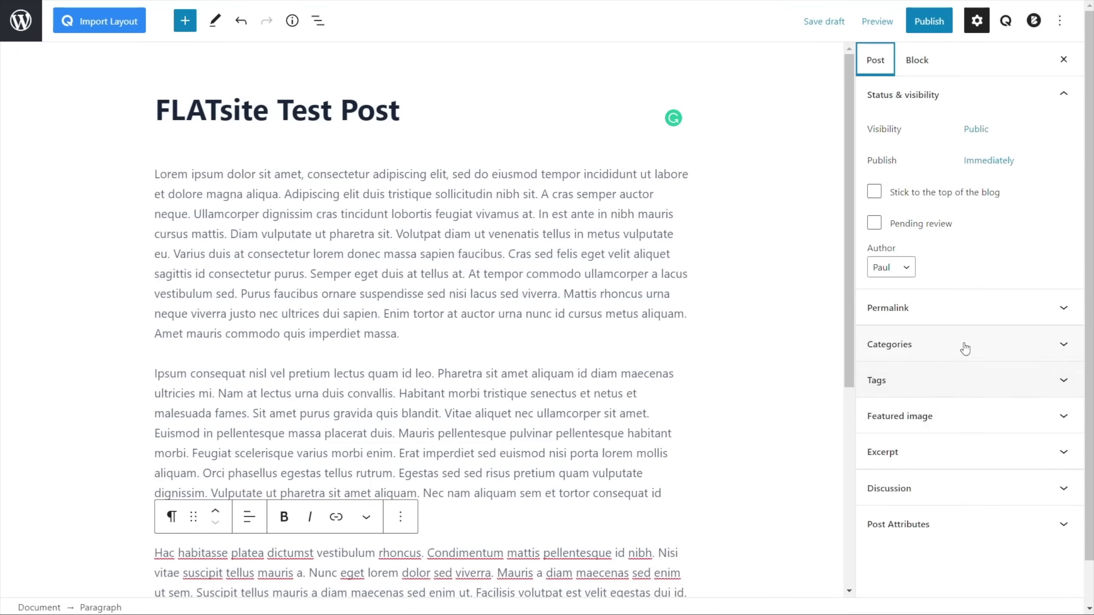
left_click(936, 351)
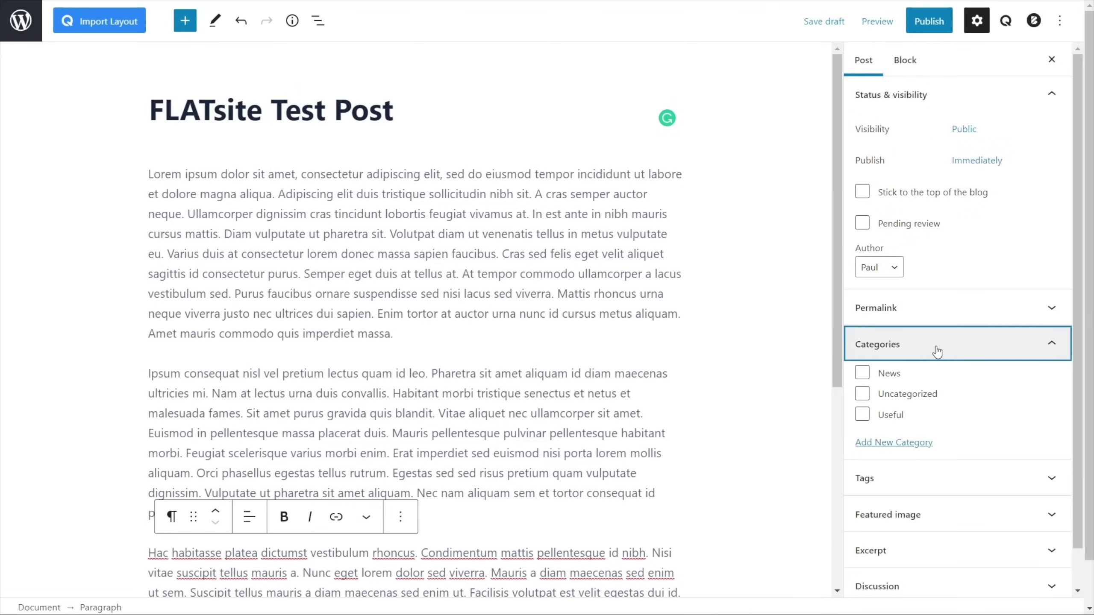
left_click(884, 418)
Set the laptop-and-phone photo as the featured image and publish the post
scroll(998, 456, "down", 1)
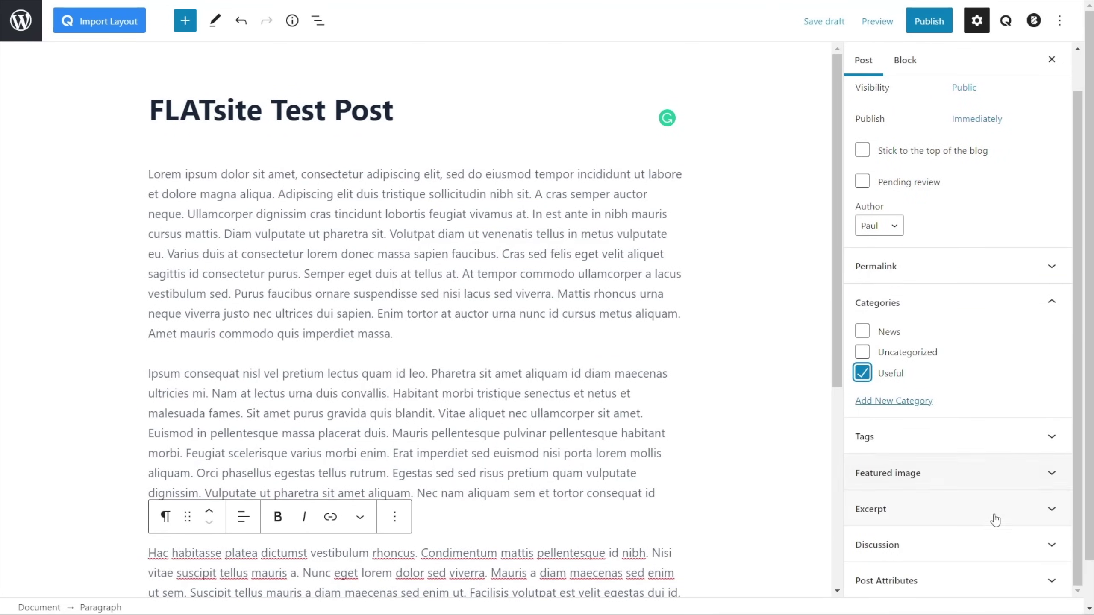
left_click(887, 508)
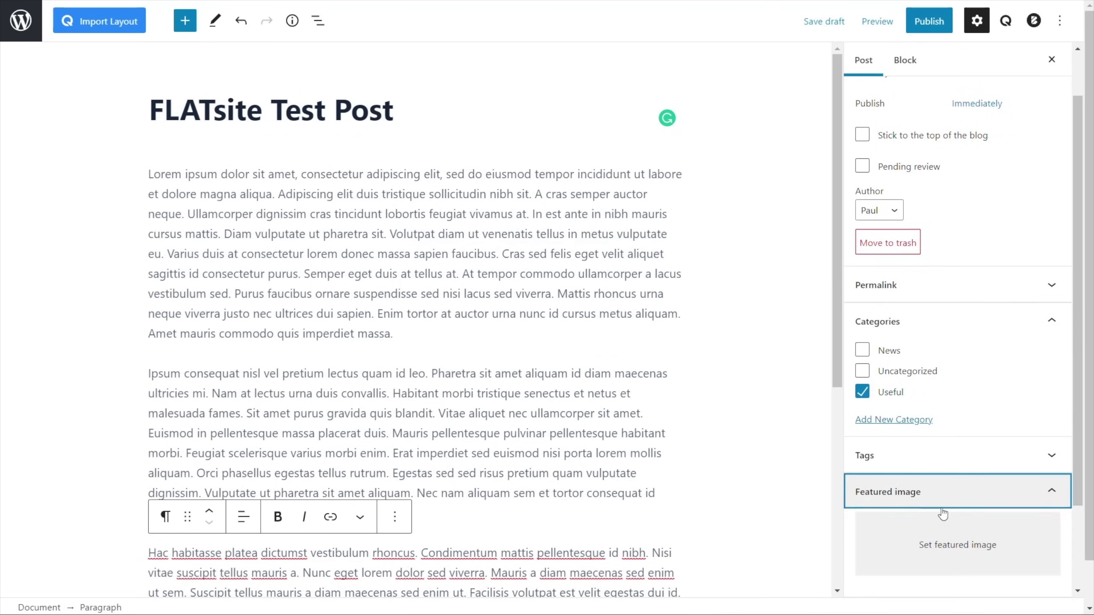
left_click(930, 544)
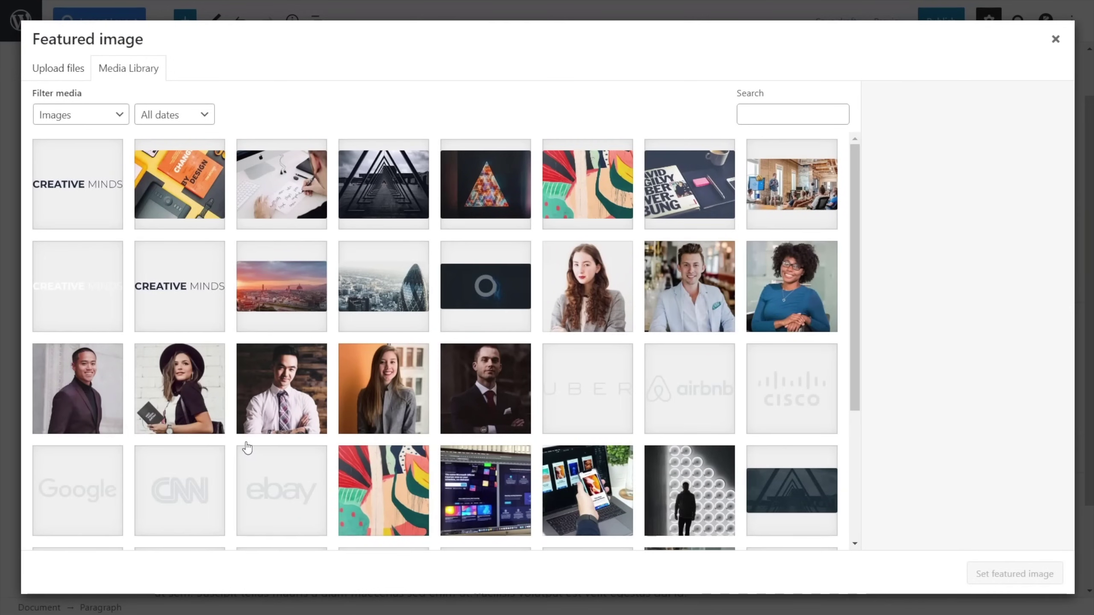
left_click(613, 502)
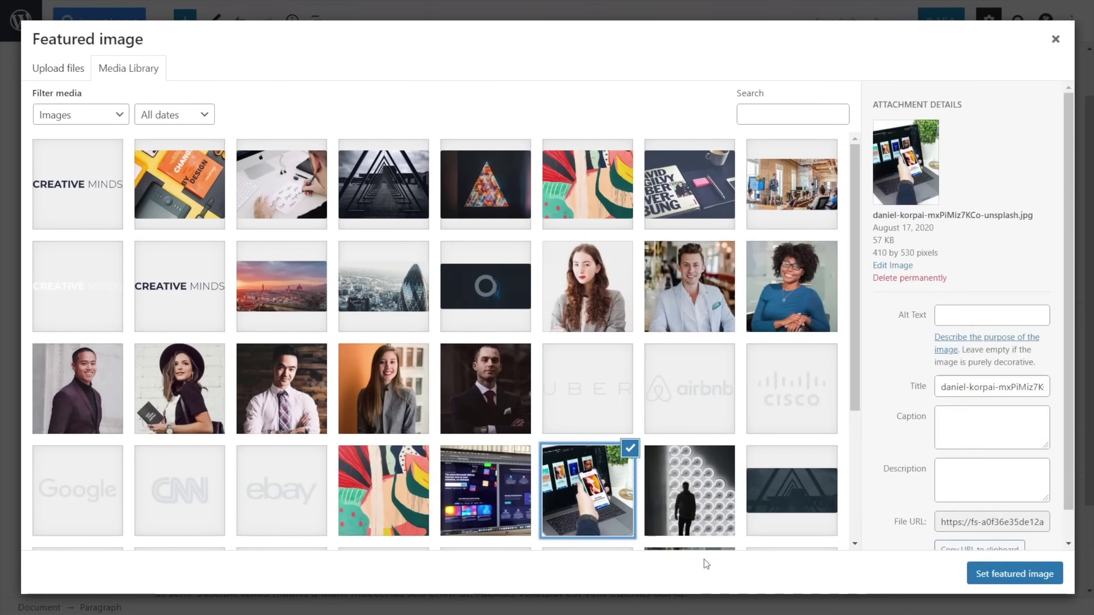
left_click(1015, 577)
left_click(936, 26)
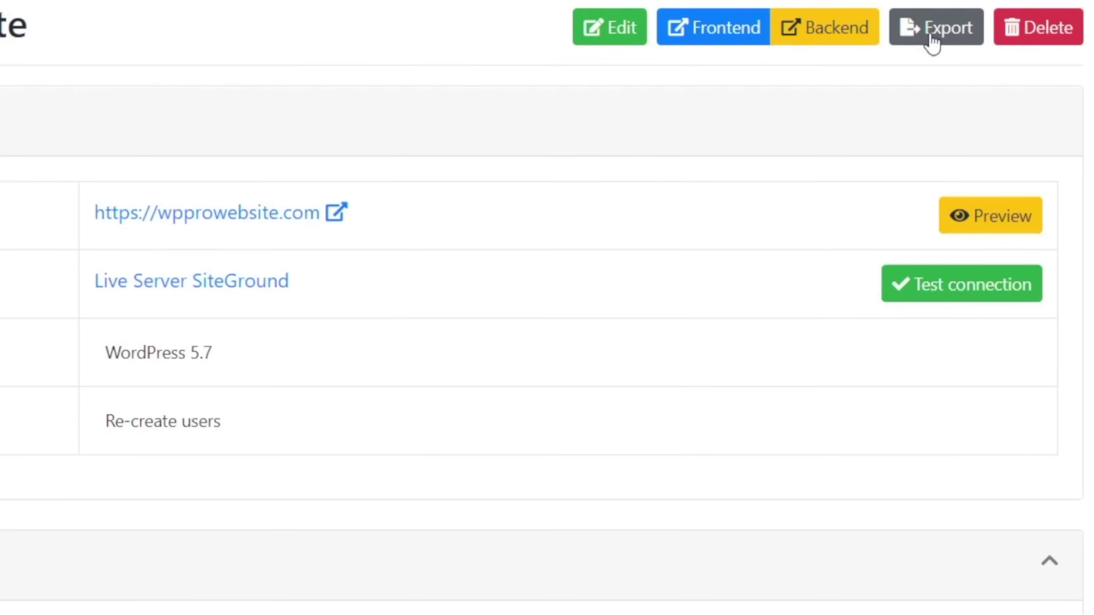
Export Sample Blog Site with the change description 'New Post Added 15 March 2021'
left_click(931, 37)
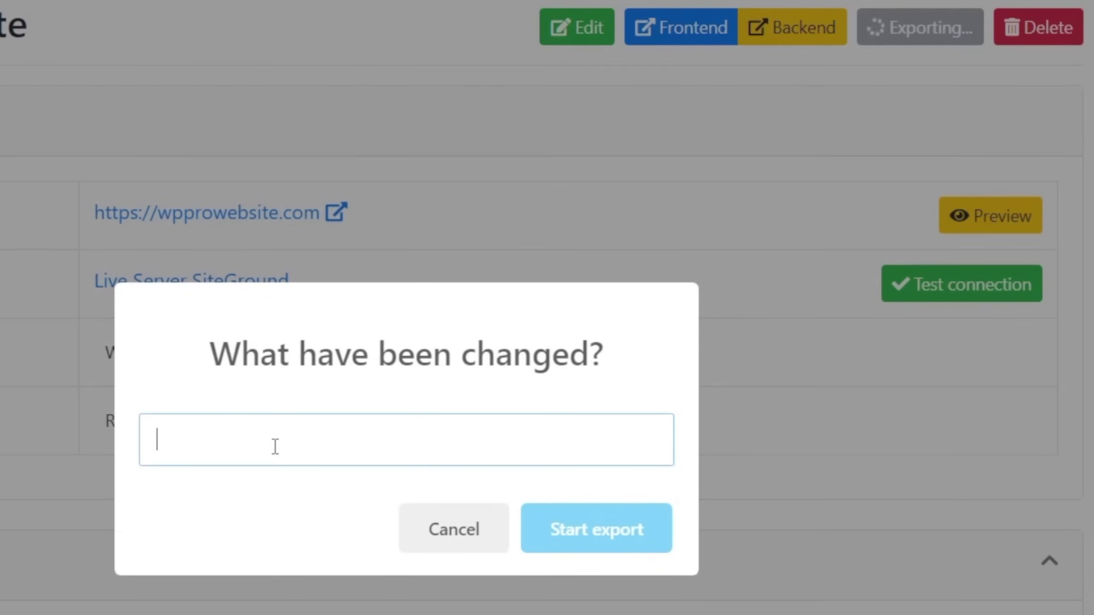
type("New Post Added")
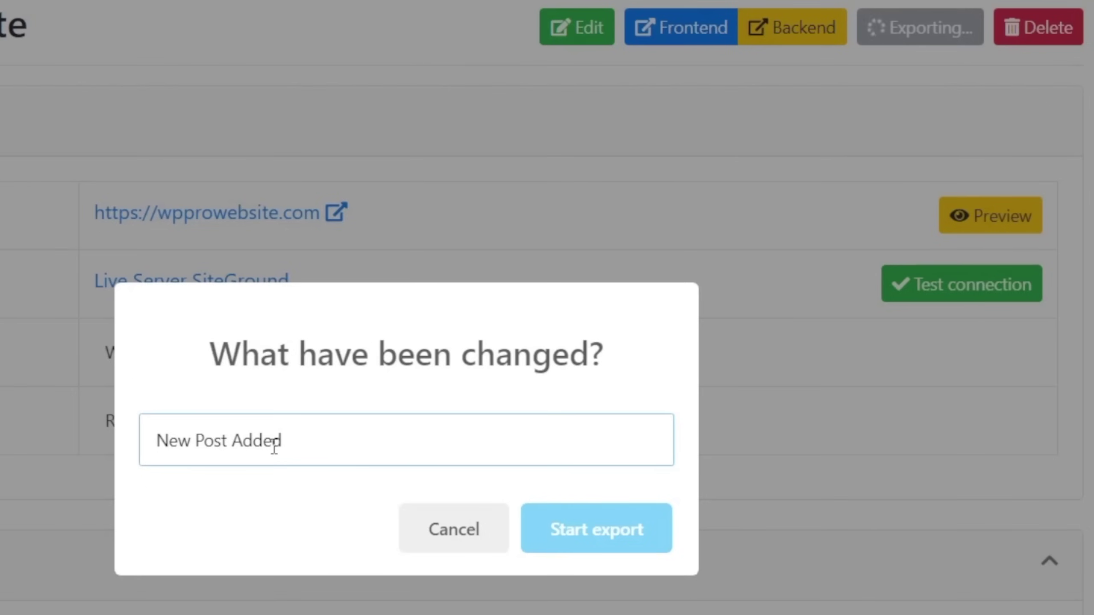
type(" 15 March 2021")
scroll(349, 506, "down", 3)
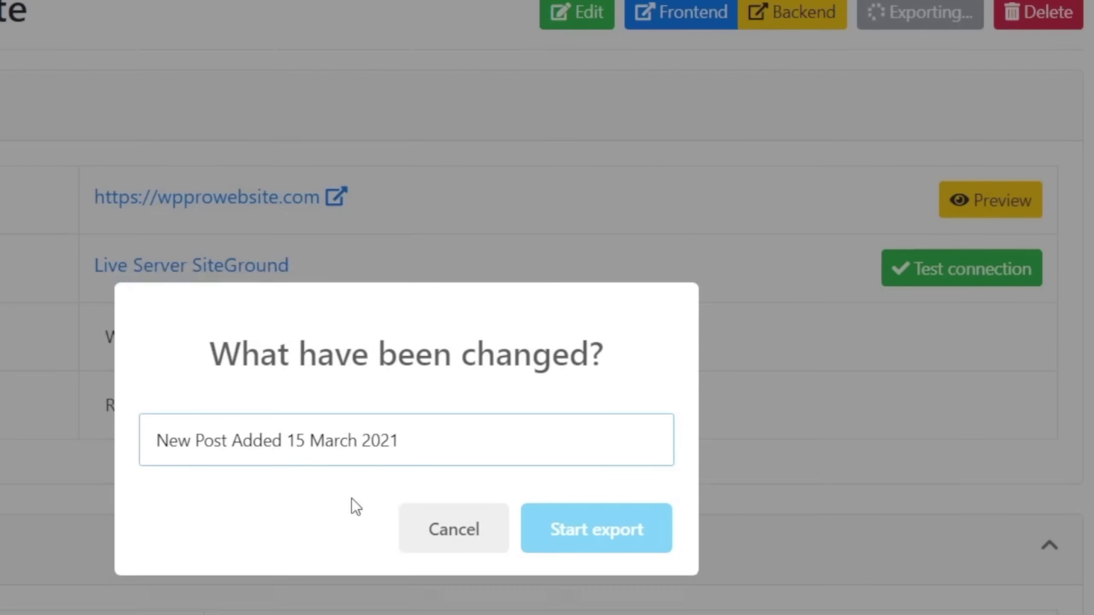
left_click(587, 530)
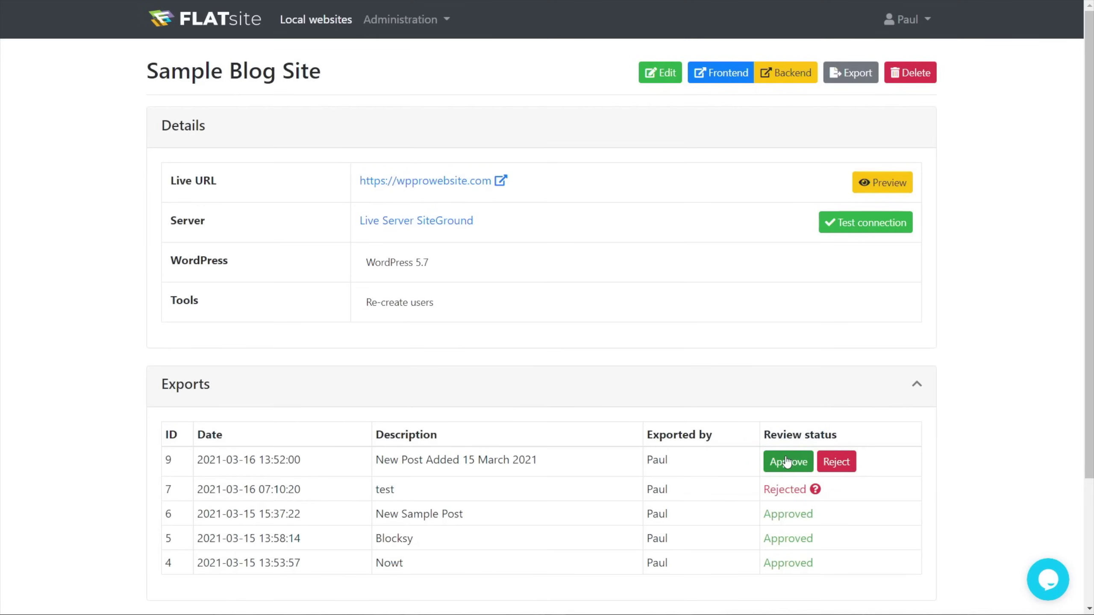
Approve export 9, 'New Post Added 15 March 2021', in the Exports table
left_click(786, 461)
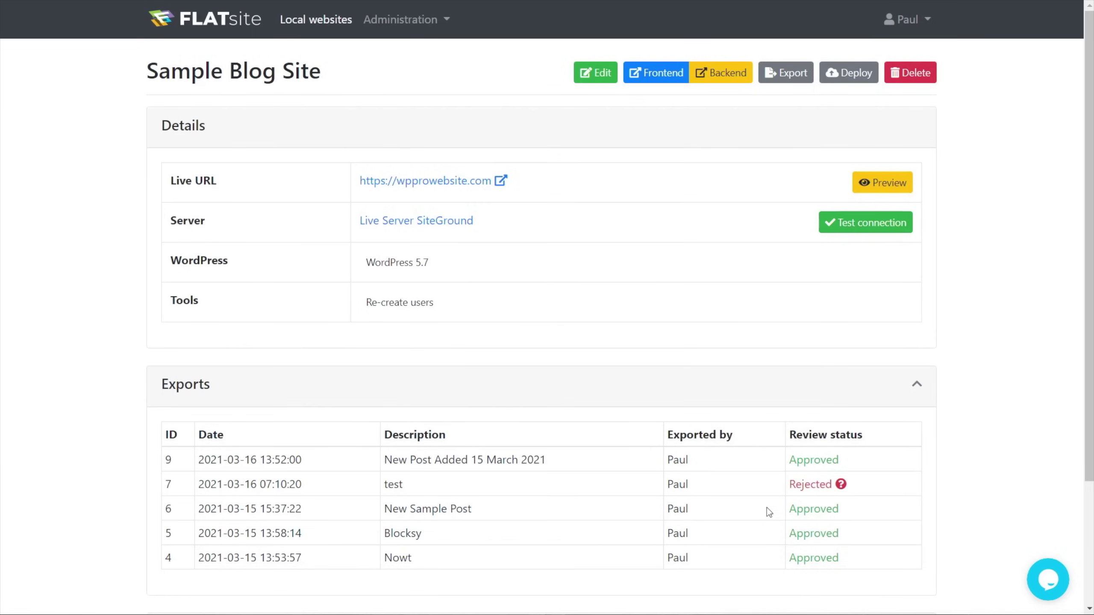
Open the live Creative Minds blog and view the FLATsite Test Post article with its laptop-and-phone image
left_click(413, 183)
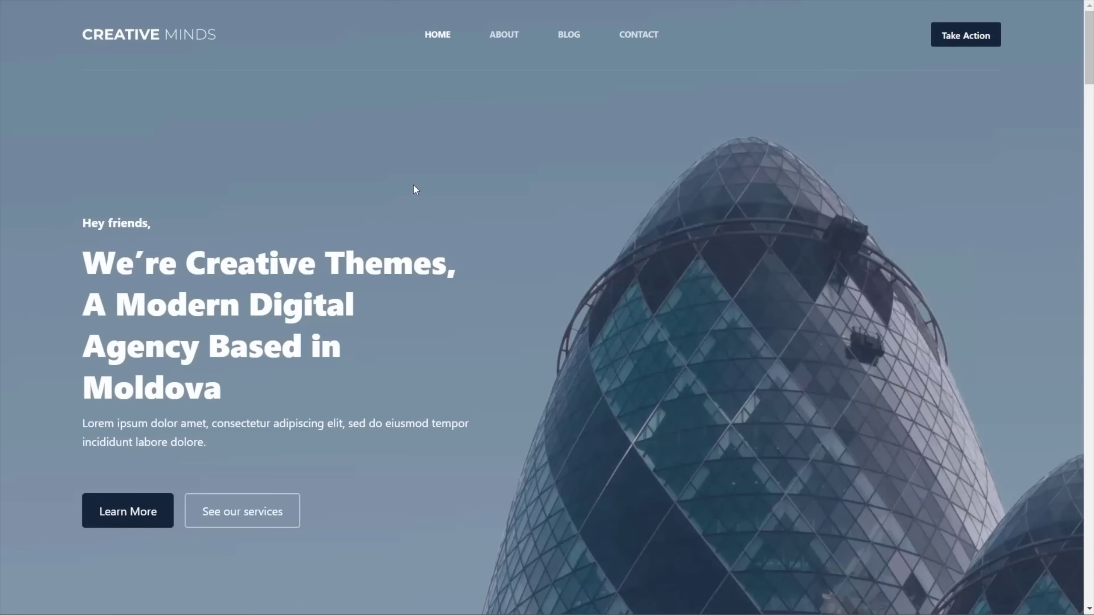
left_click(558, 36)
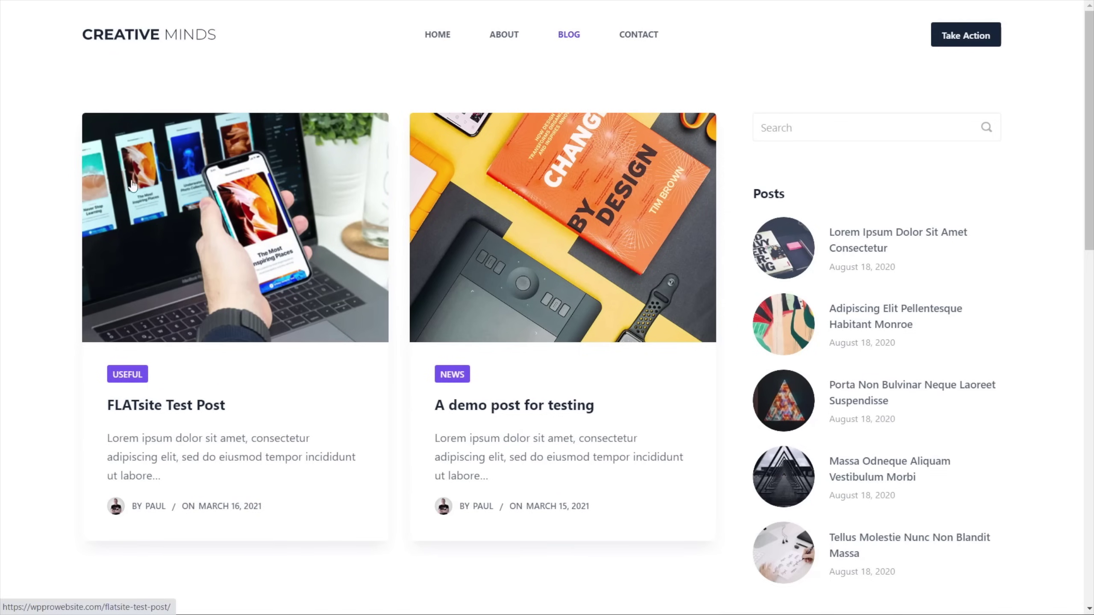
left_click(255, 307)
scroll(260, 388, "down", 10)
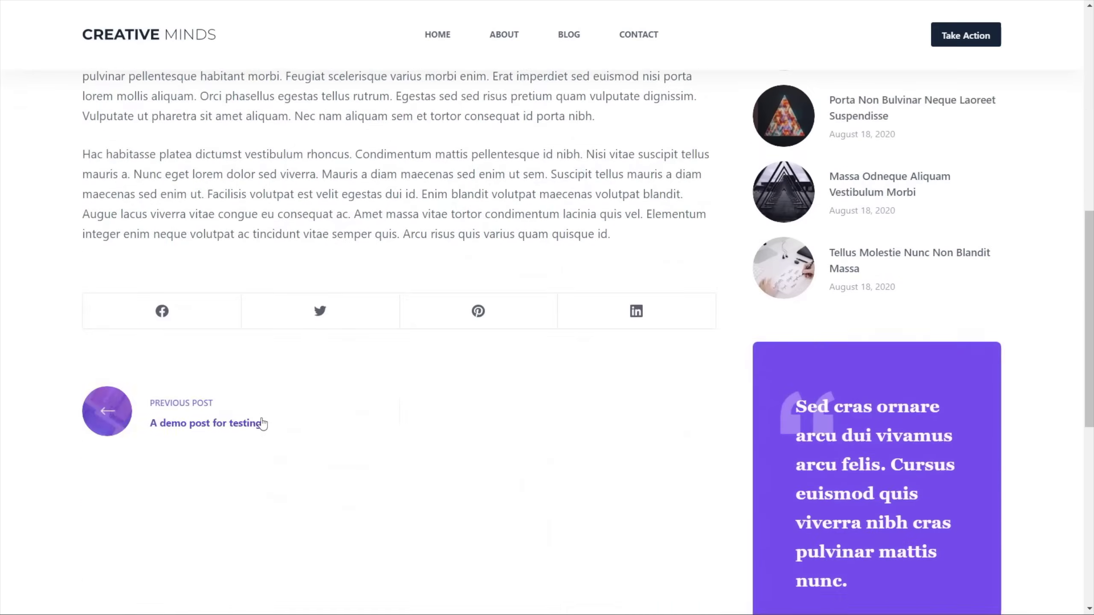
scroll(263, 423, "up", 10)
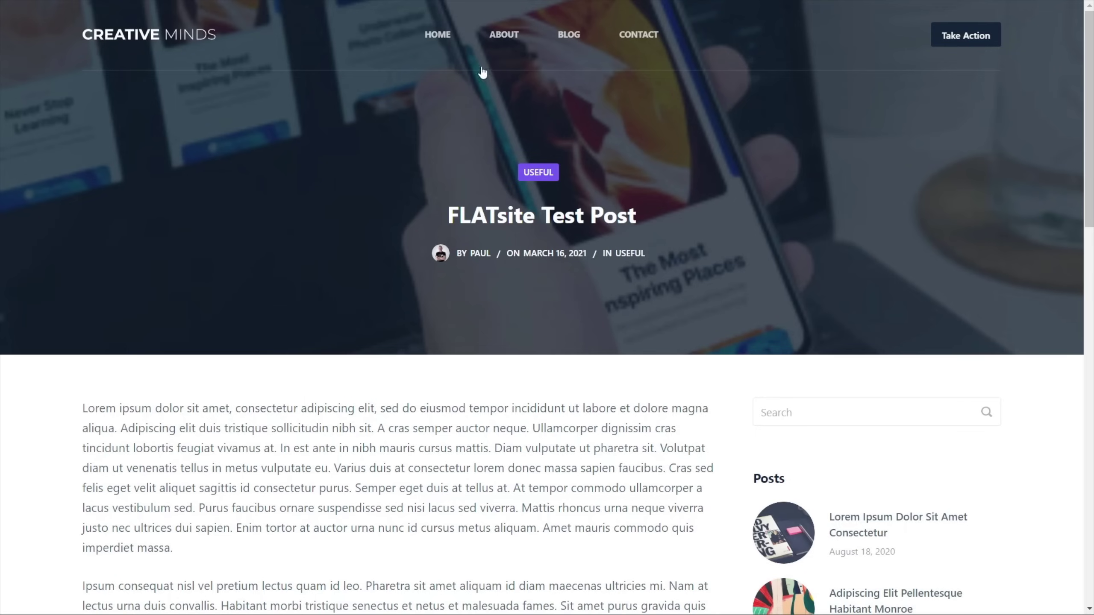
Go back via the home page to the blog listing and check the post under Useful
left_click(443, 48)
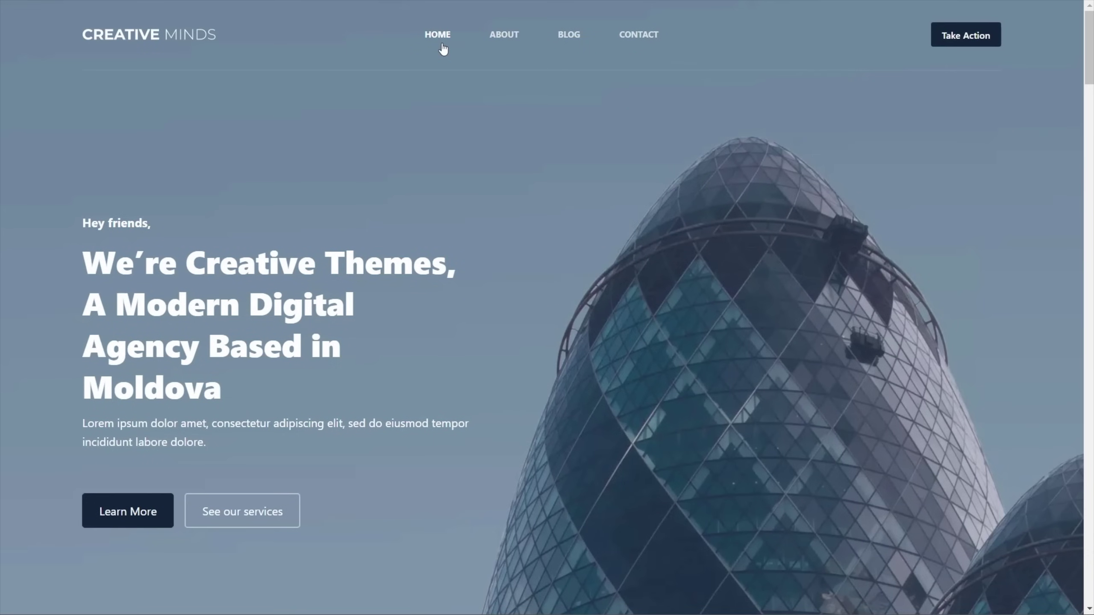
left_click(578, 41)
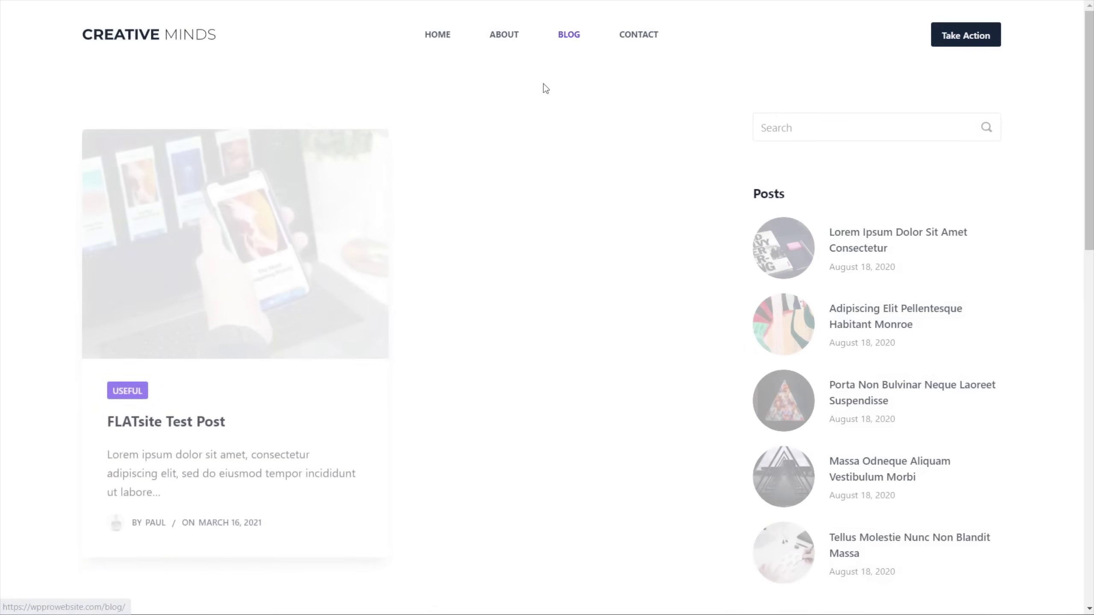
scroll(395, 405, "down", 5)
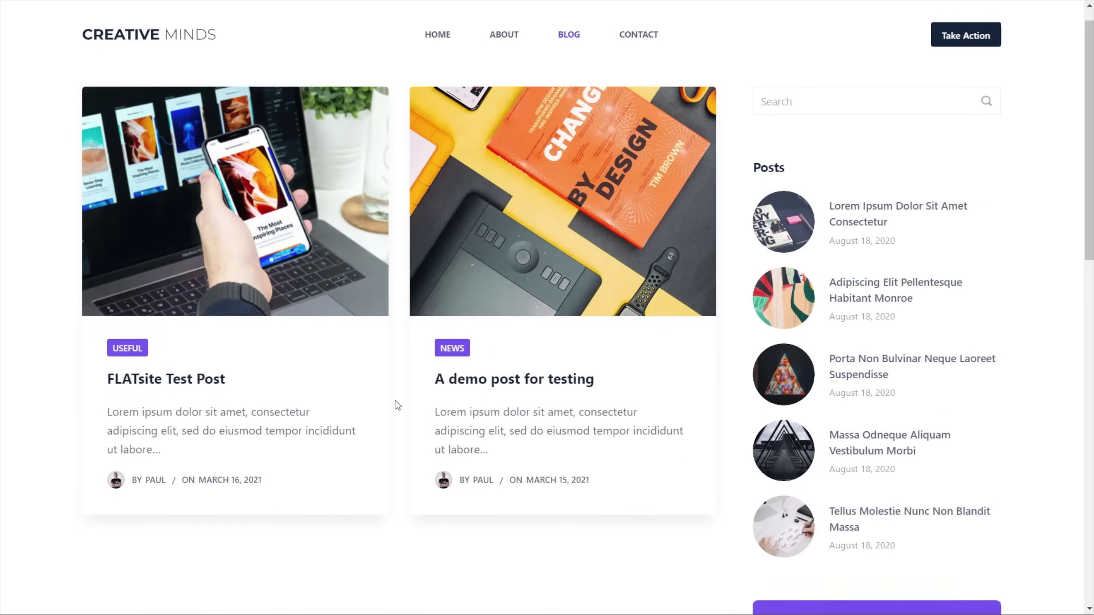
scroll(396, 406, "down", 13)
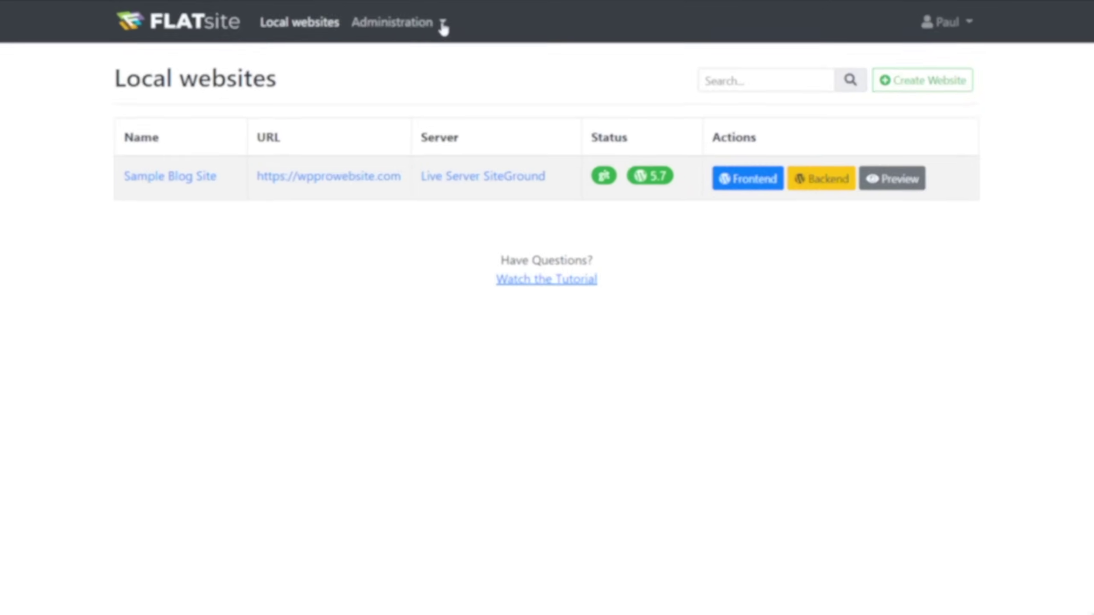
Add a new user with the user's name and e-mail address, keeping the Editor role, and save
left_click(441, 22)
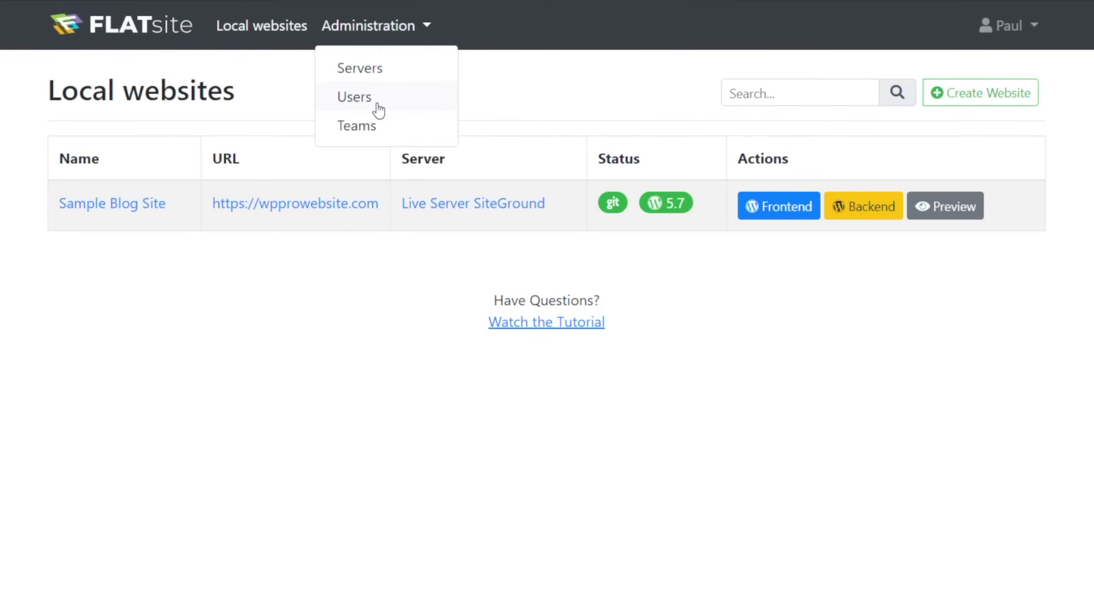
left_click(379, 110)
left_click(1013, 103)
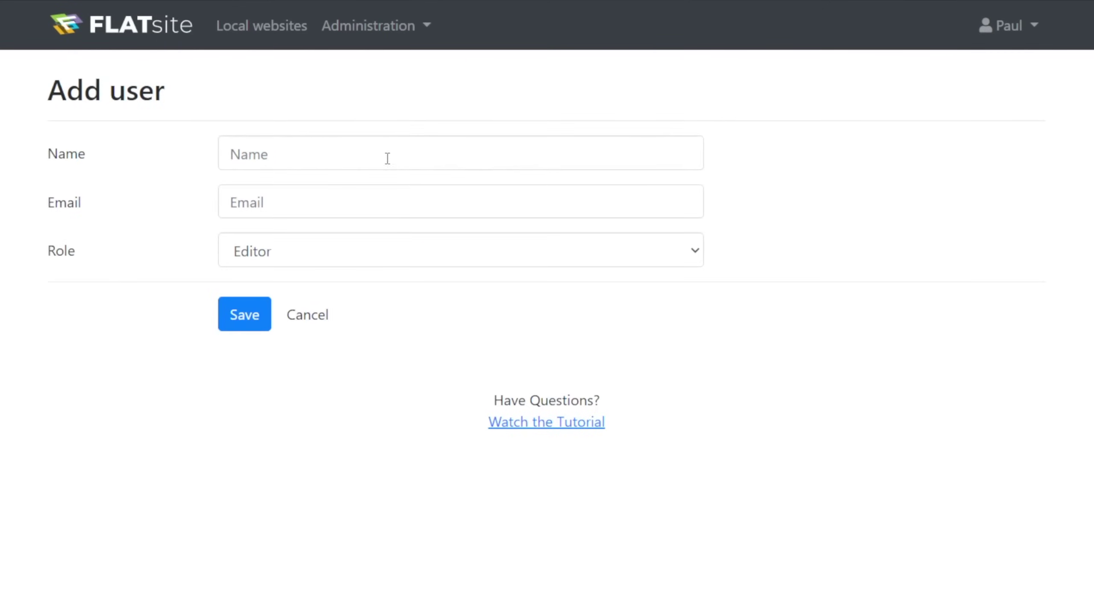
left_click(385, 157)
type("Sample User")
left_click(388, 198)
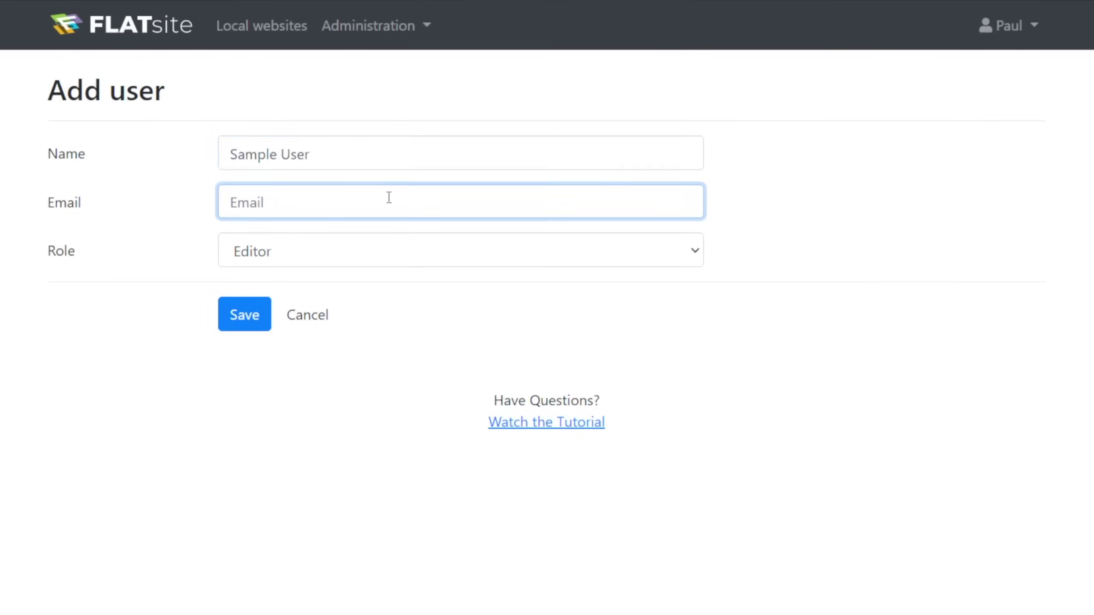
type("sample@user.com")
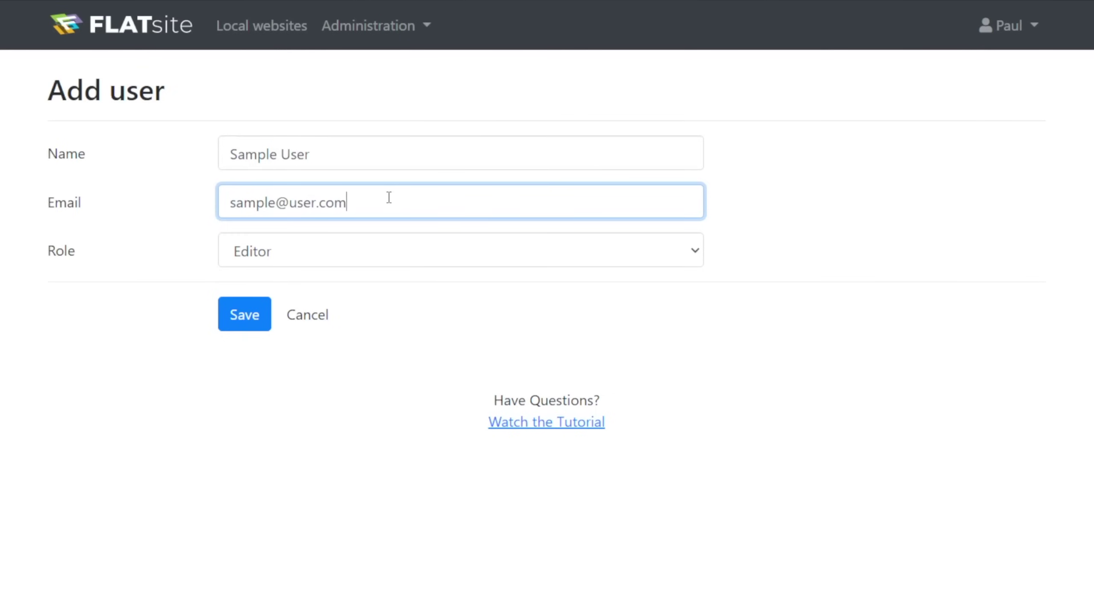
left_click(335, 250)
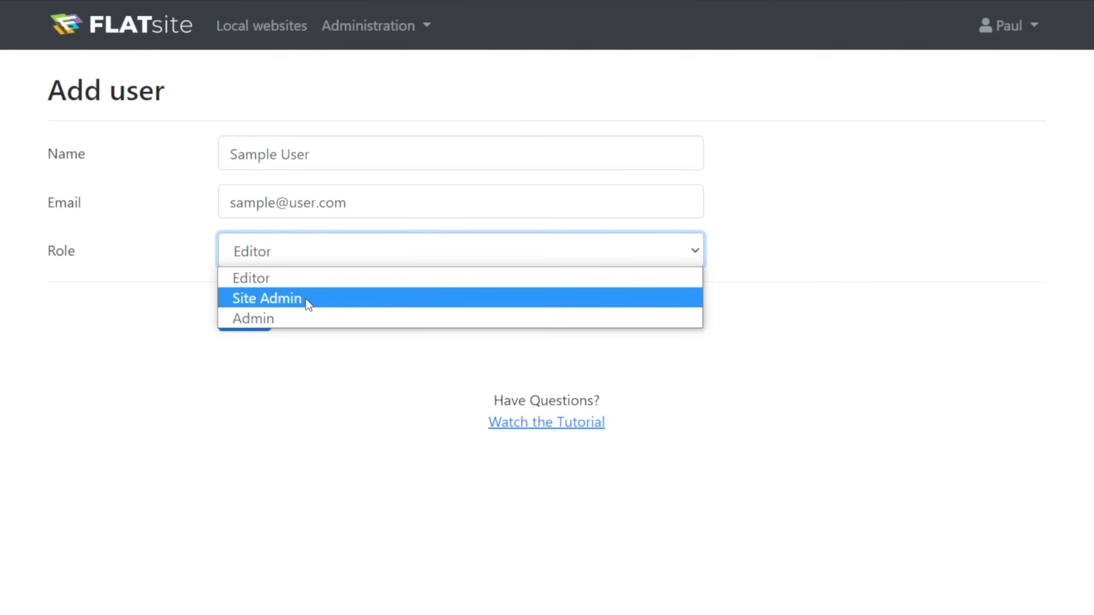
key("Escape")
left_click(255, 317)
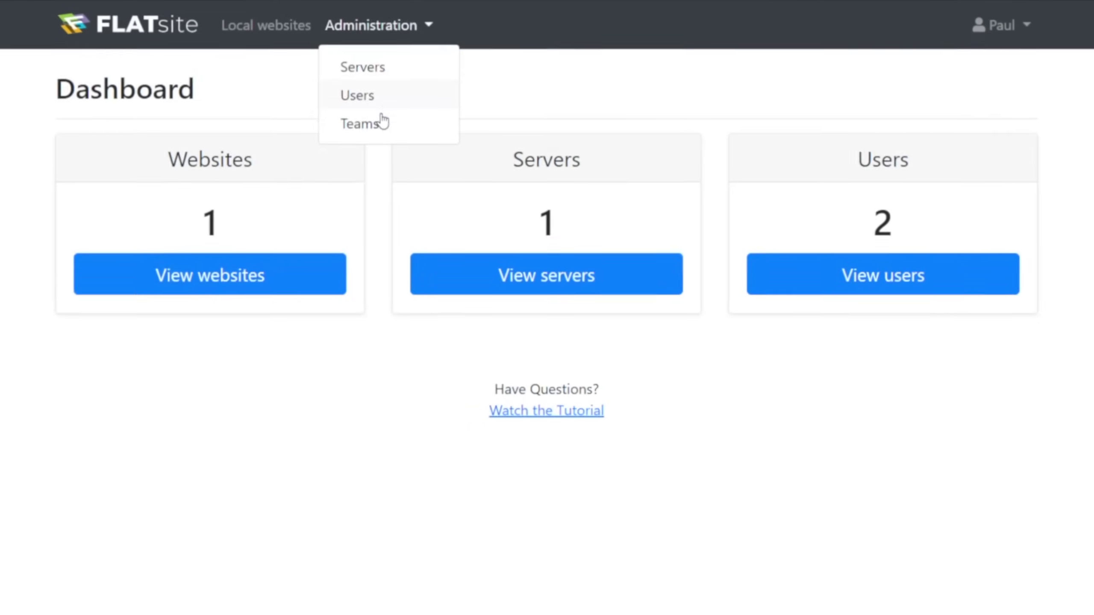
left_click(378, 124)
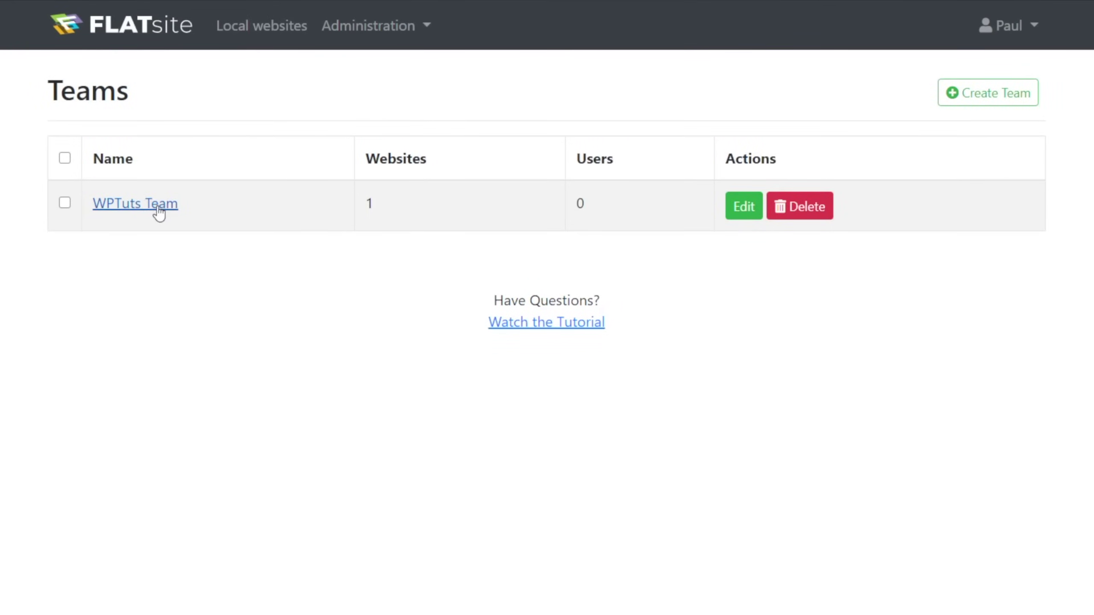
Edit WPTuts Team to include the new user as a member and save it
left_click(159, 212)
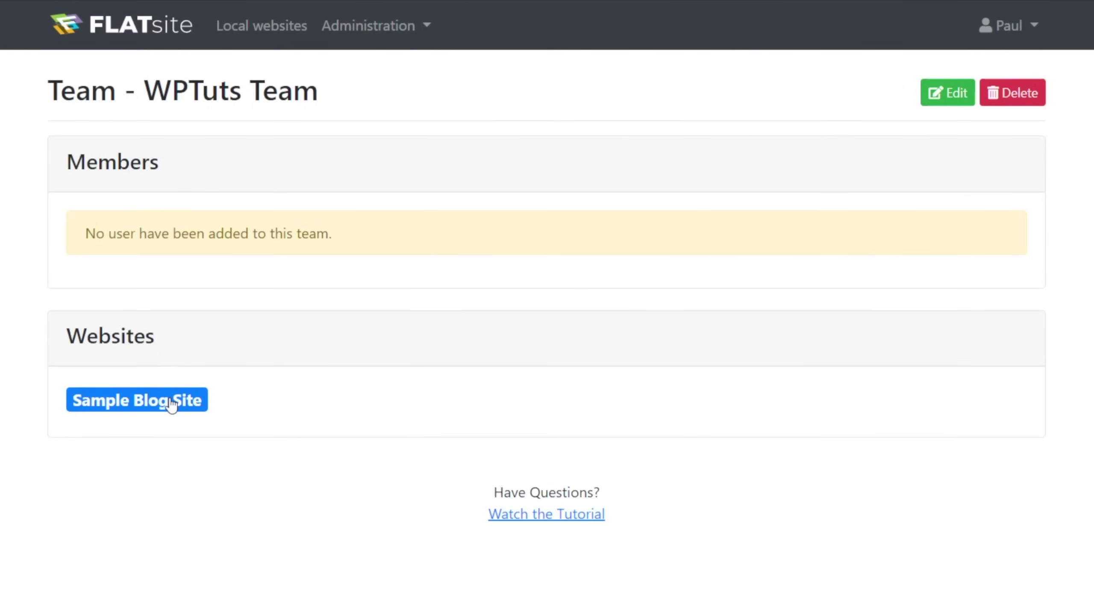
left_click(942, 100)
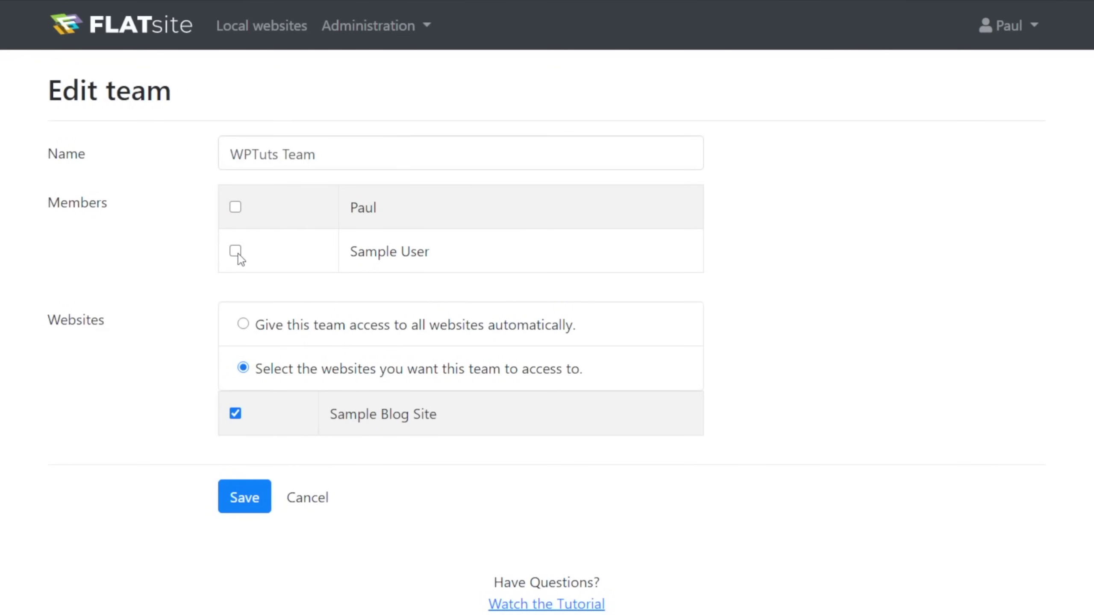
left_click(245, 497)
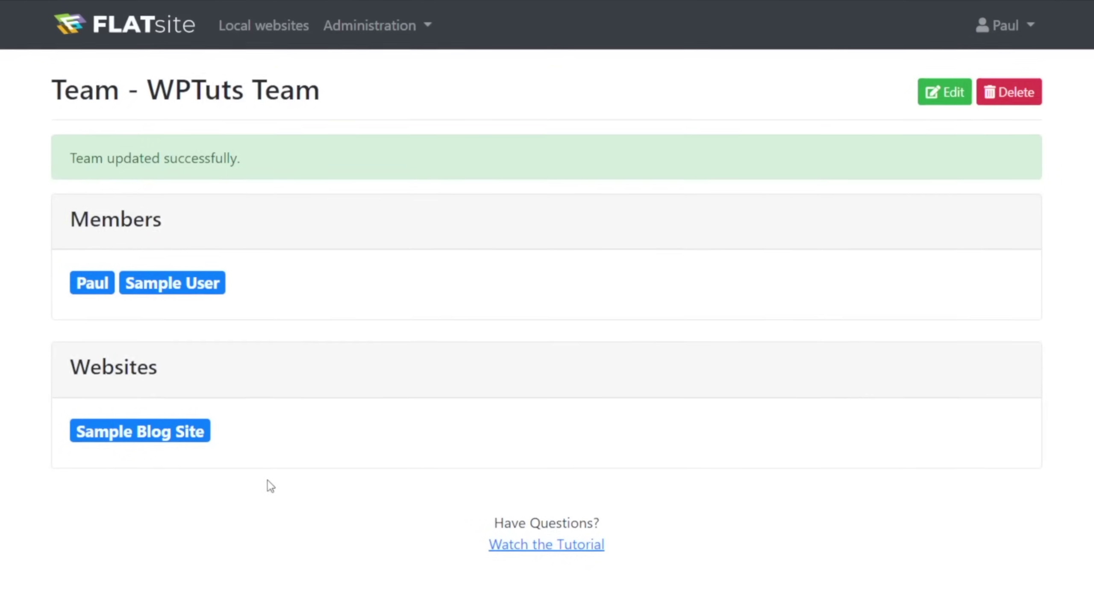